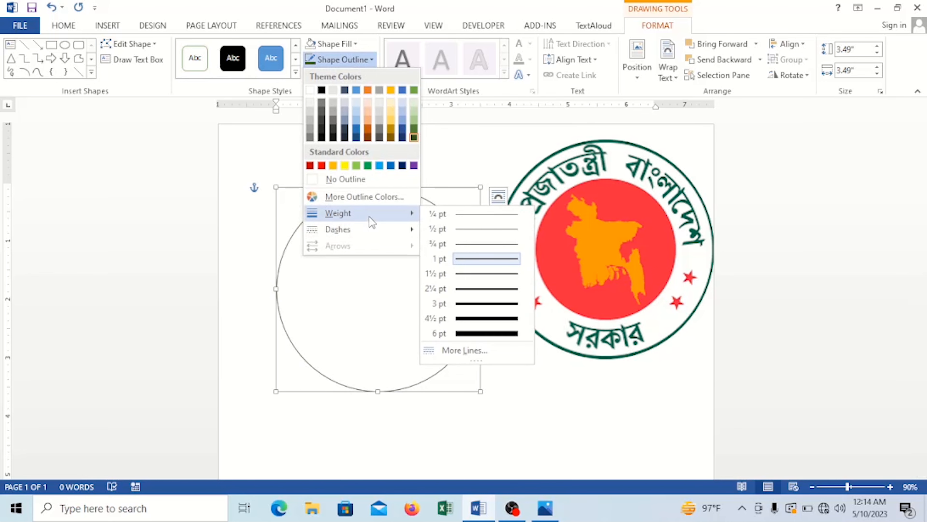
# Try outline weights of 4½ pt and 2¼ pt on the circle.
pyautogui.click(482, 321)
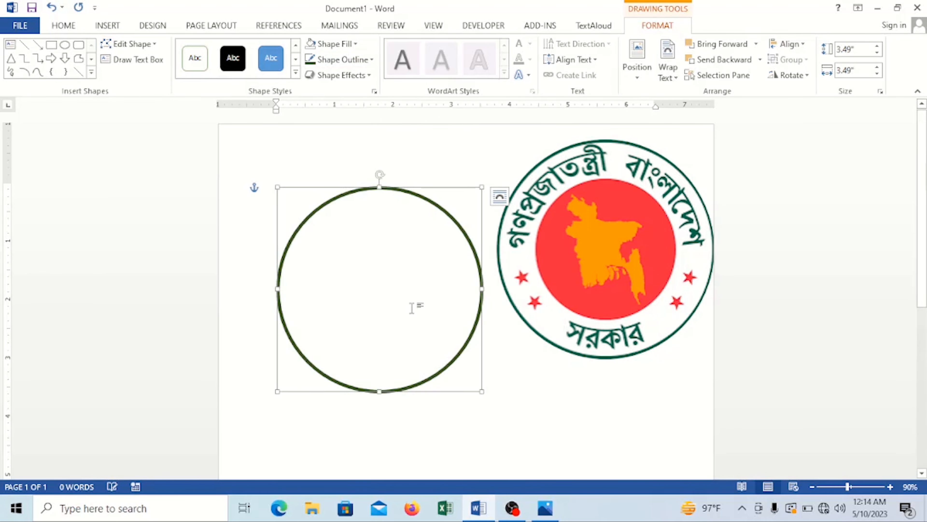
pyautogui.click(342, 62)
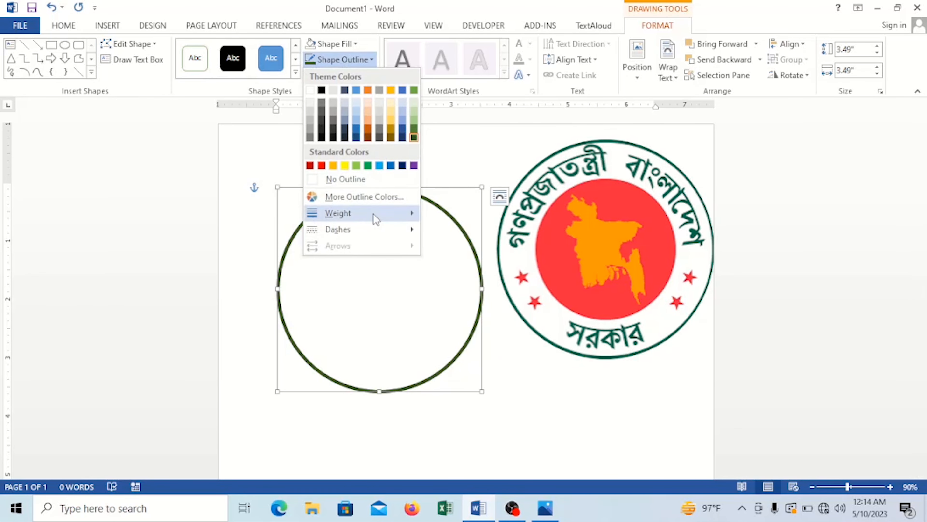
pyautogui.moveTo(374, 213)
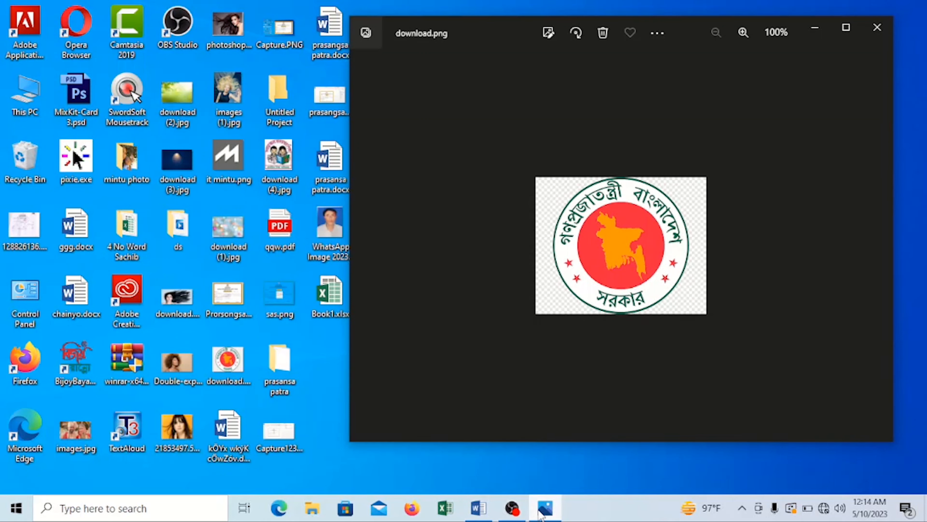
# Launch the pixie colour picker from the desktop, then return to Word and place the read-out beside the page, clear of the emblem.
pyautogui.moveTo(544, 515)
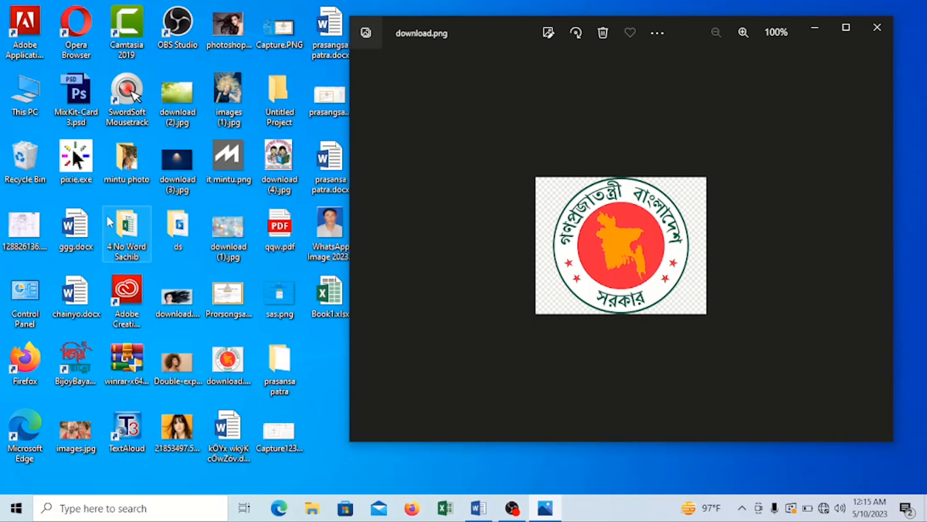
pyautogui.click(68, 163)
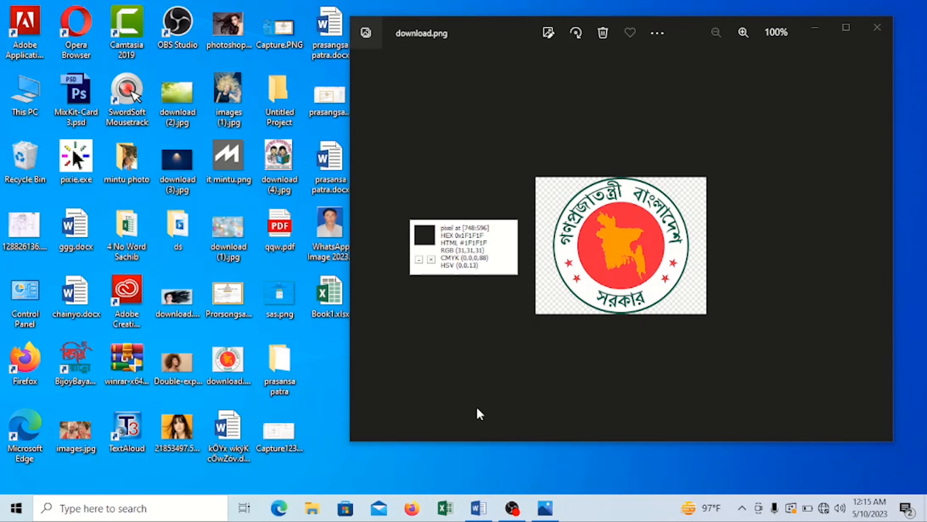
pyautogui.moveTo(466, 269); pyautogui.dragTo(806, 392)
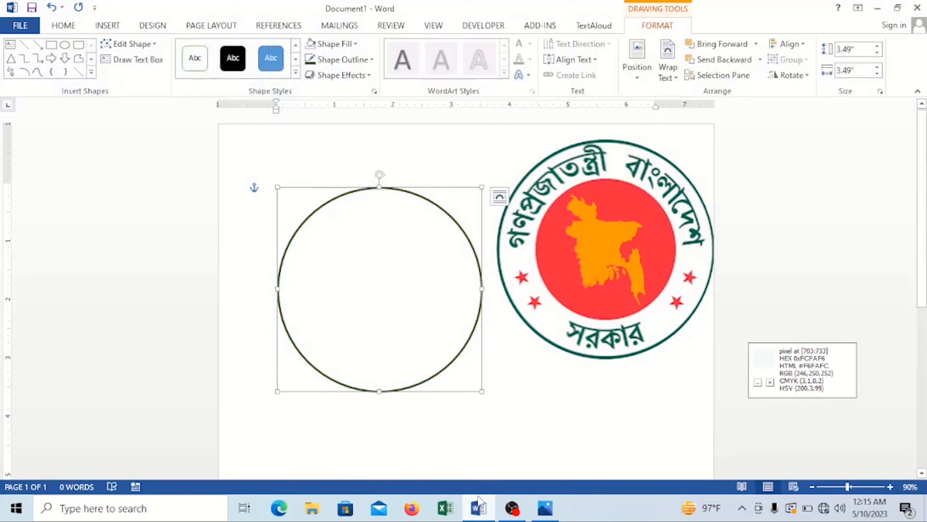
pyautogui.click(478, 508)
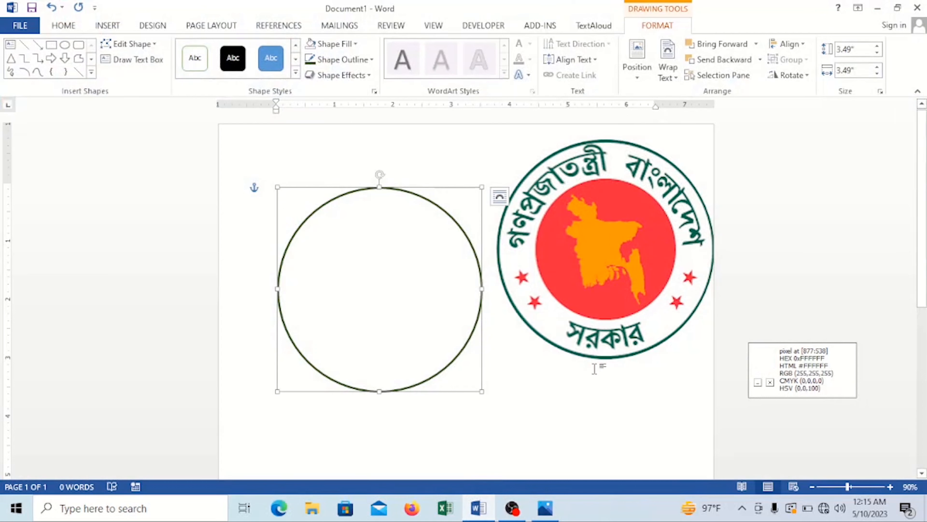
pyautogui.moveTo(763, 360); pyautogui.dragTo(794, 337)
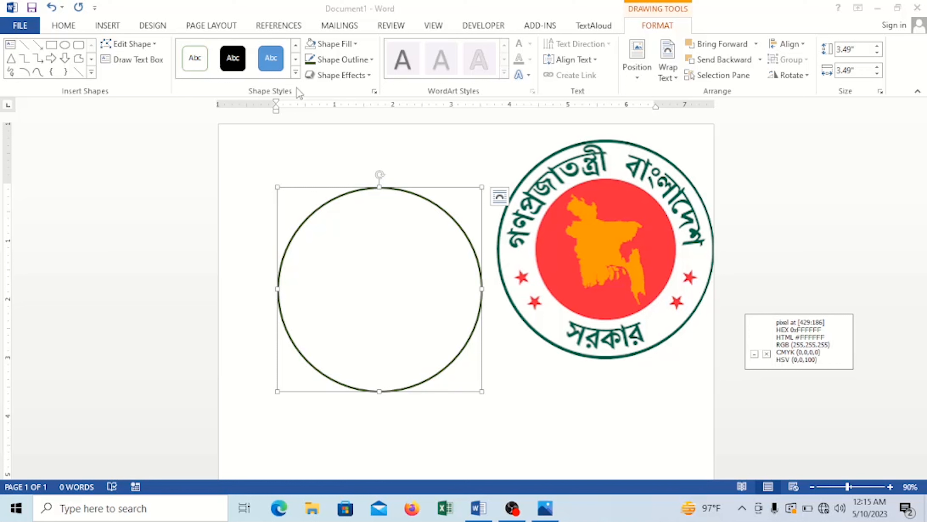
# Set the circle's outline to a custom RGB color with red 19, green 104 and blue 76.
pyautogui.click(370, 60)
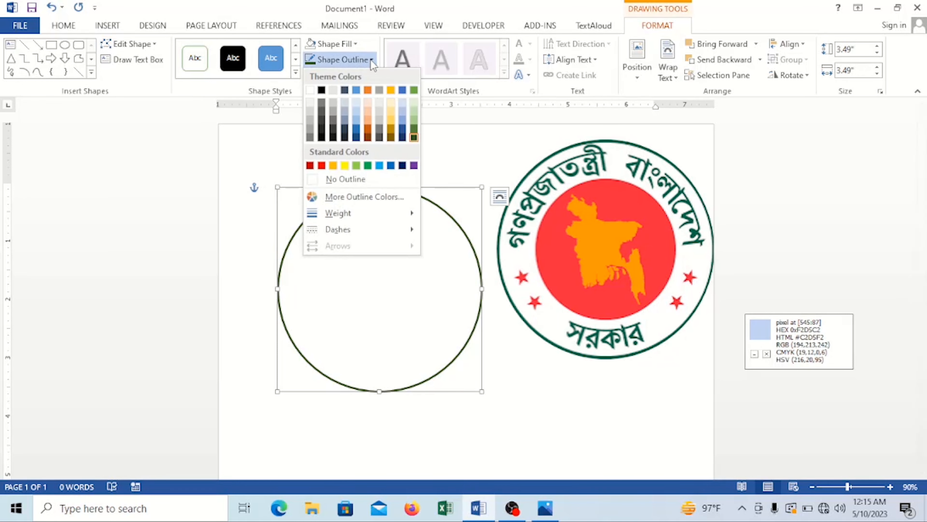
pyautogui.click(339, 198)
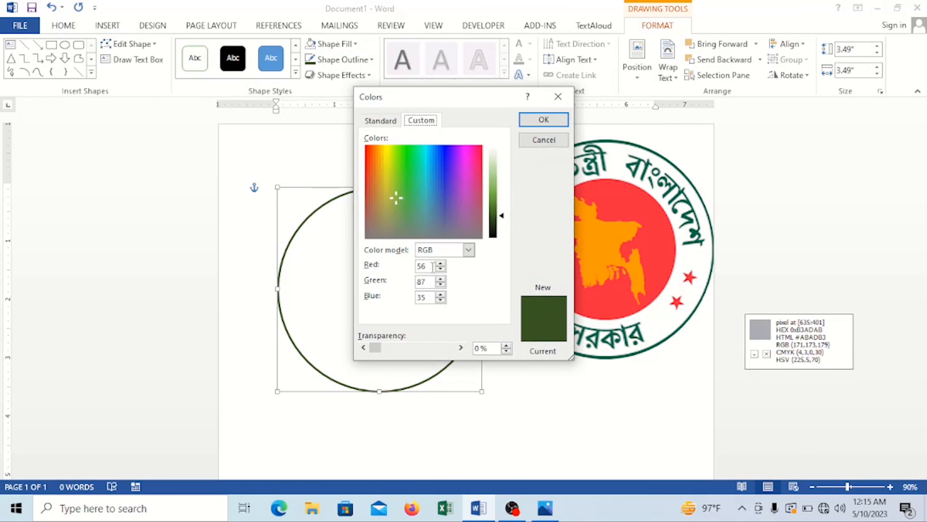
pyautogui.doubleClick(431, 266)
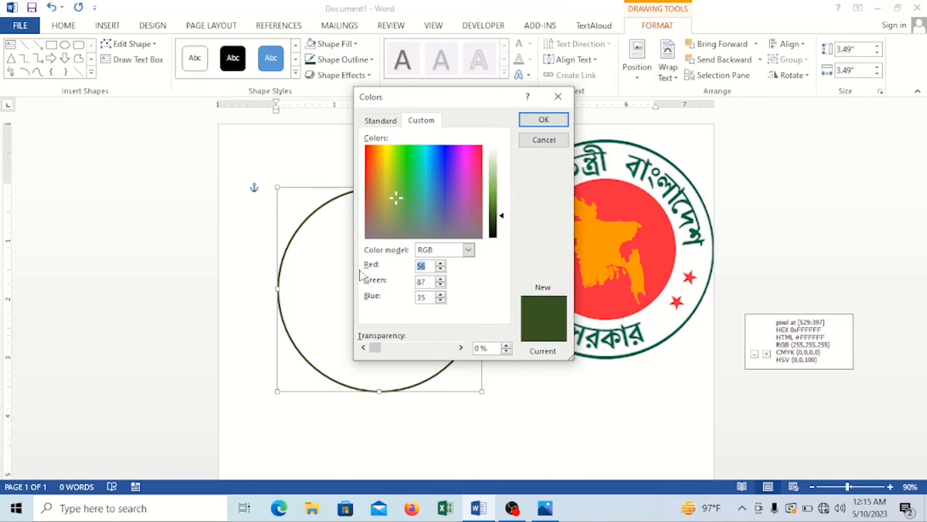
pyautogui.write('19')
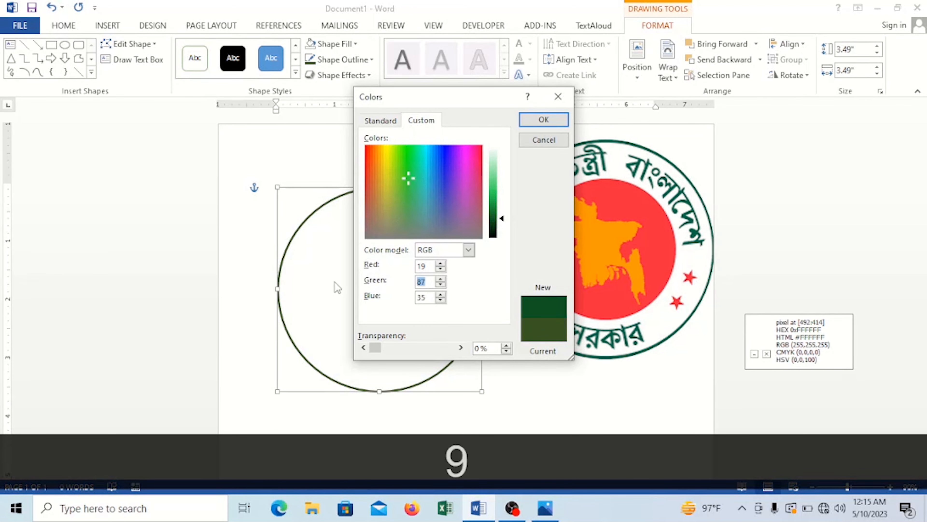
pyautogui.write('10')
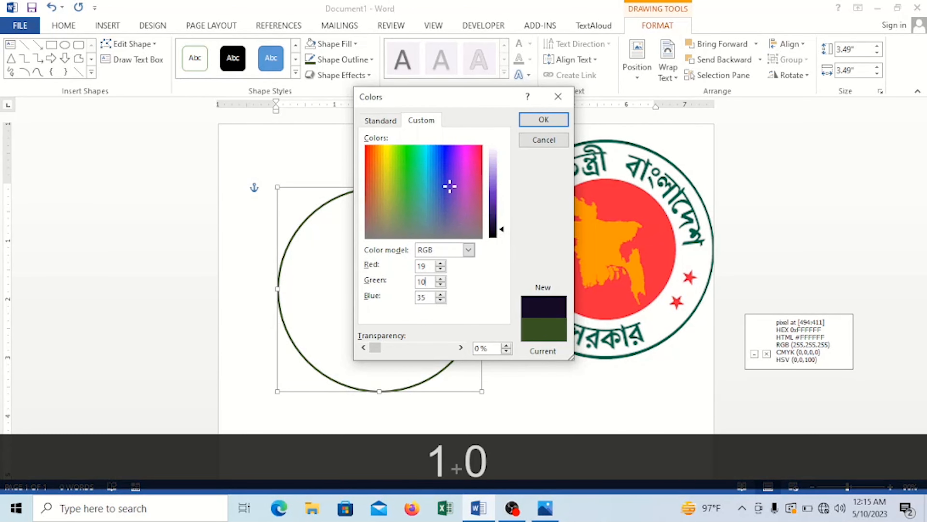
pyautogui.write('4')
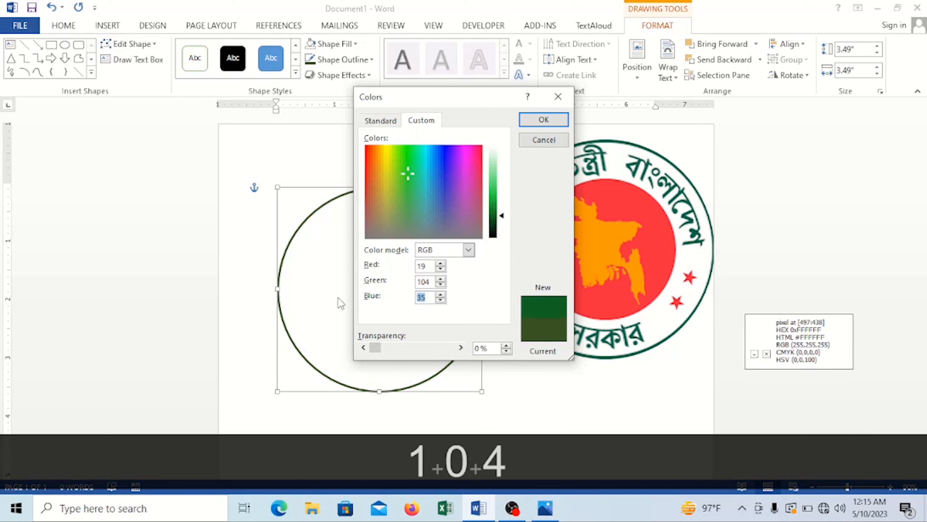
pyautogui.write('76')
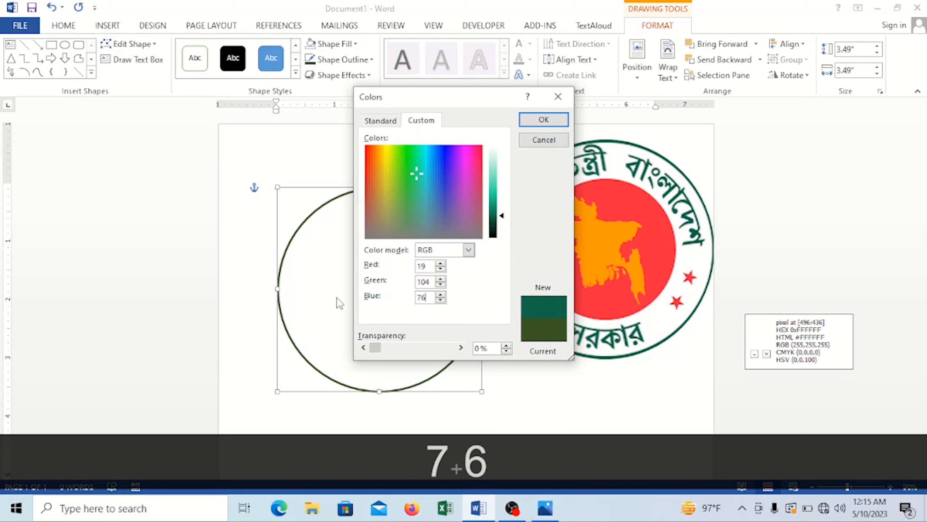
pyautogui.click(538, 122)
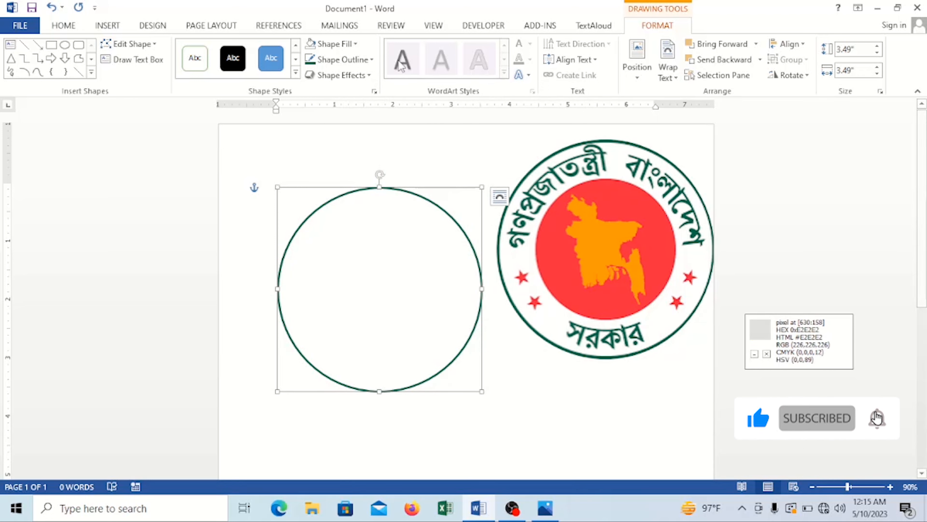
# Set the circle's outline weight to 3 pt.
pyautogui.click(343, 59)
pyautogui.moveTo(362, 241)
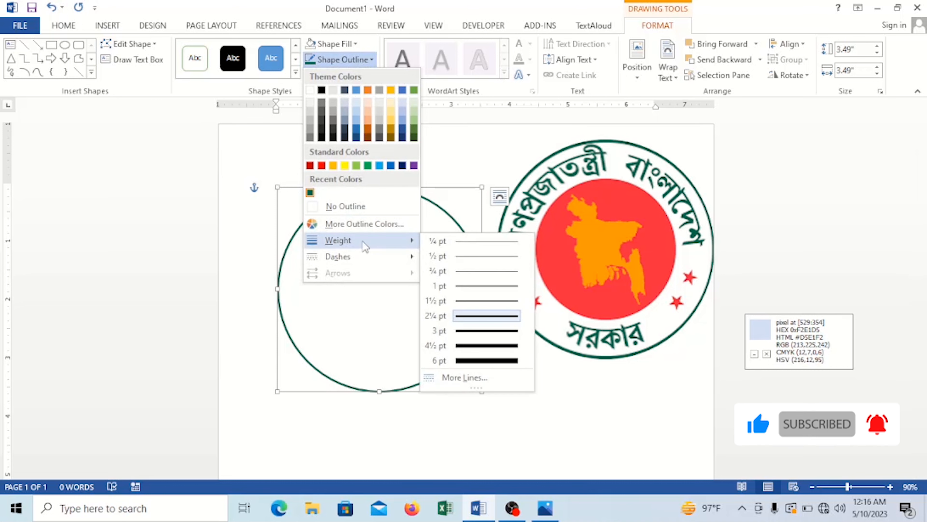
pyautogui.click(474, 330)
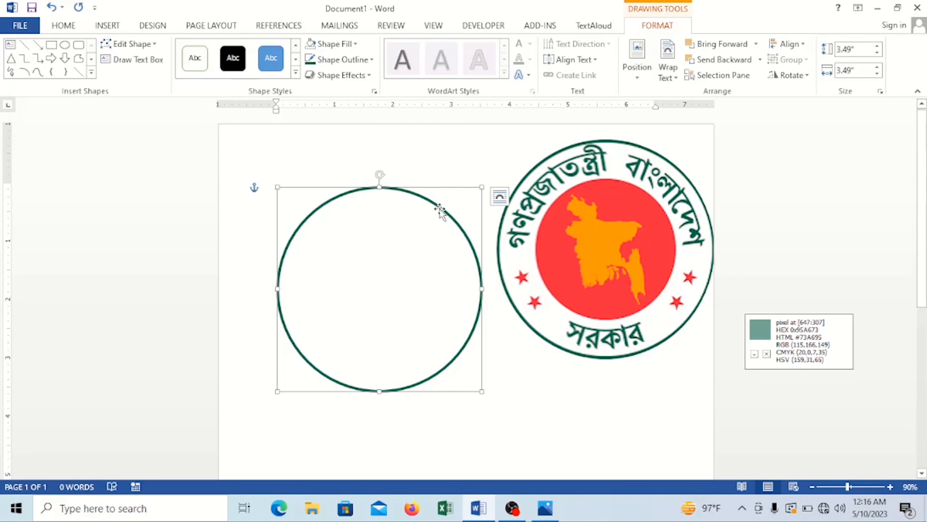
# Duplicate the circle, shrink the copy proportionally to about 2.24" and place it inside the original.
pyautogui.hotkey('ctrl', 'd')
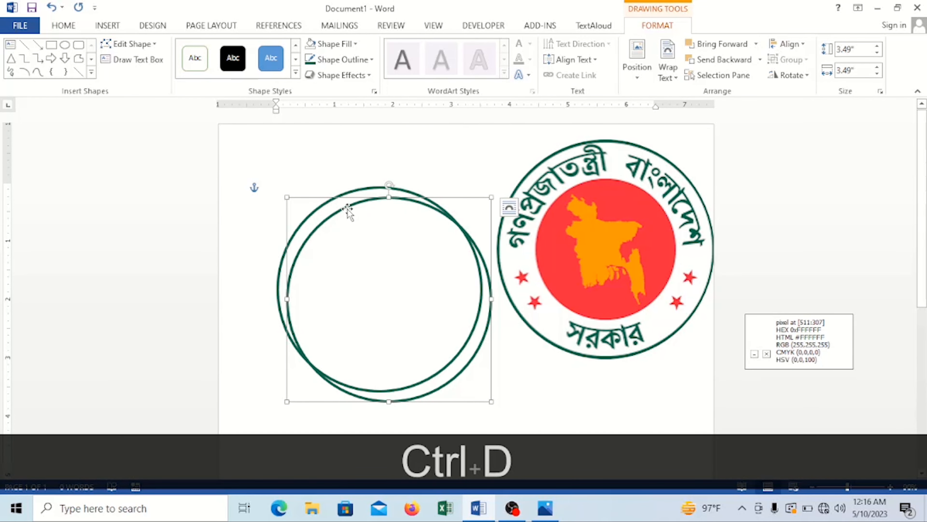
pyautogui.moveTo(347, 210); pyautogui.dragTo(357, 238)
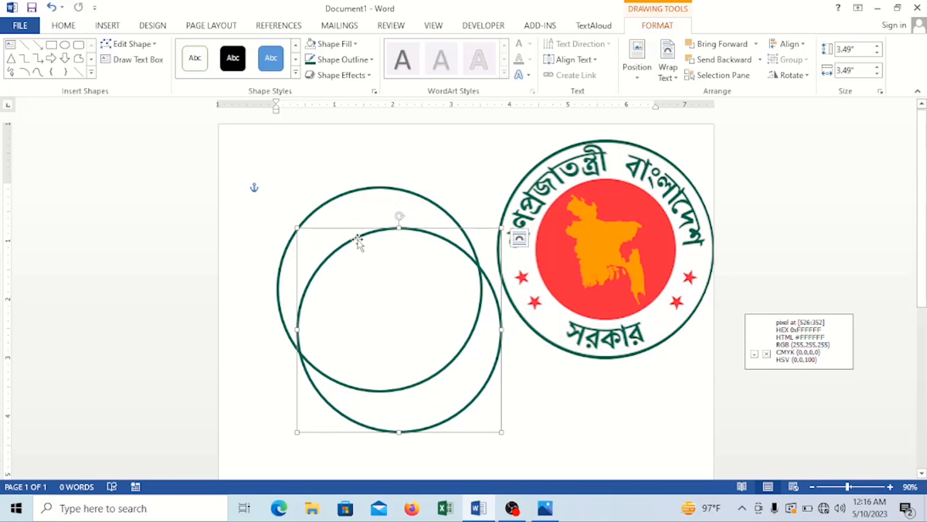
pyautogui.press('shift')
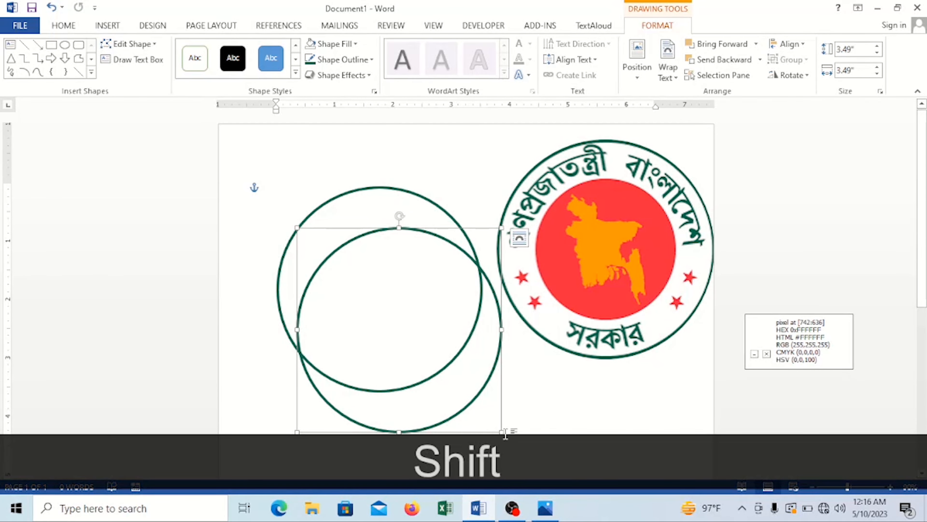
pyautogui.moveTo(502, 433); pyautogui.dragTo(428, 308)
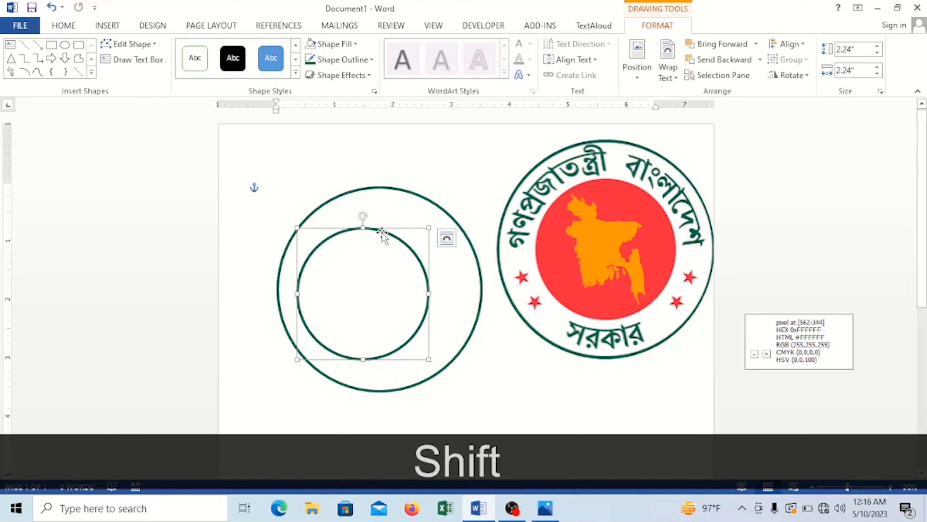
pyautogui.moveTo(382, 234); pyautogui.dragTo(413, 235)
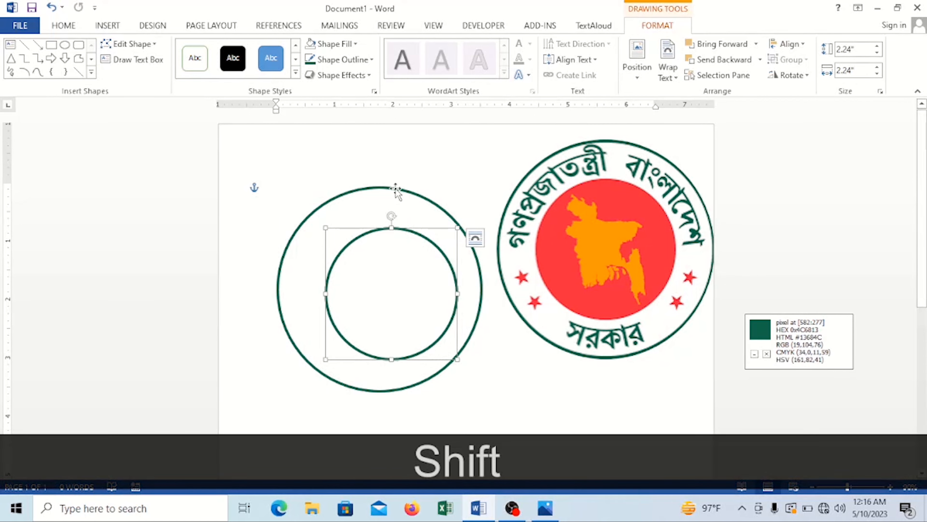
# Select both circles and align their top edges.
pyautogui.keyDown('shift'); pyautogui.click(395, 189); pyautogui.keyUp('shift')
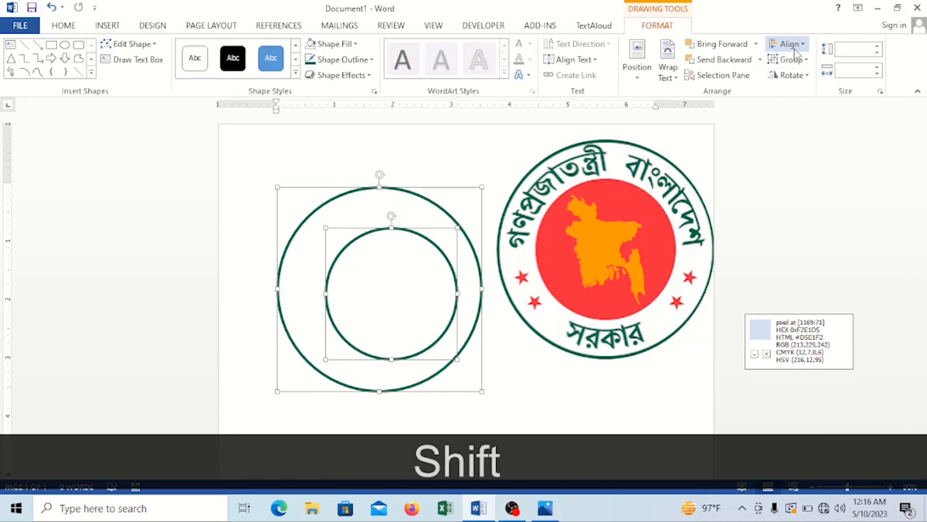
pyautogui.press('KP_1')
pyautogui.press('KP_1')
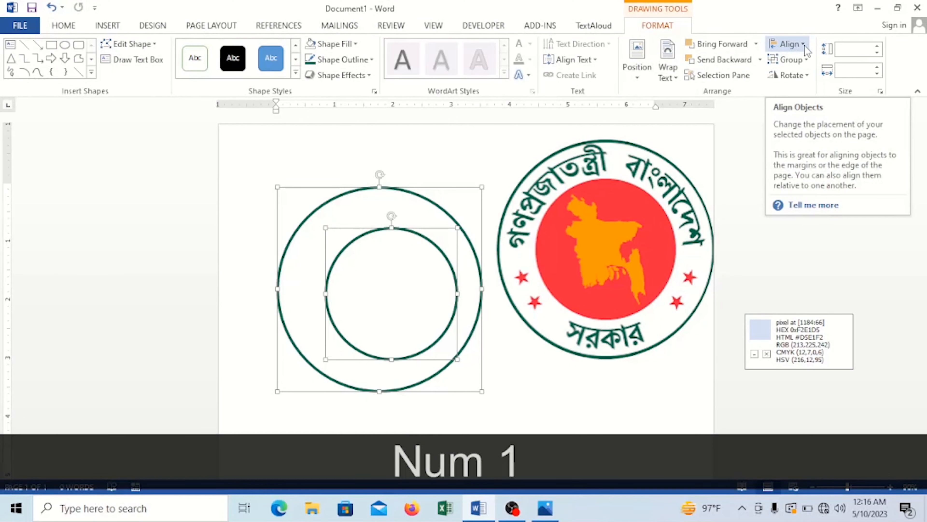
pyautogui.click(805, 46)
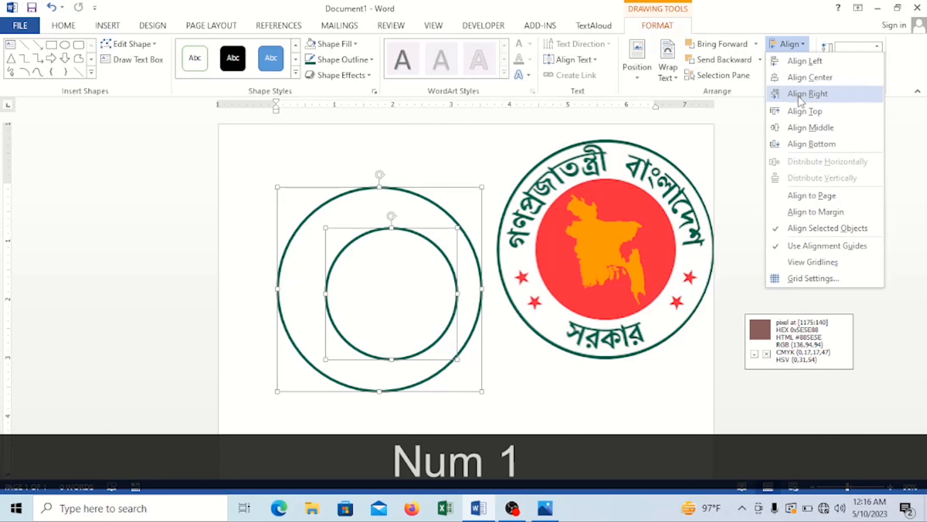
pyautogui.click(806, 115)
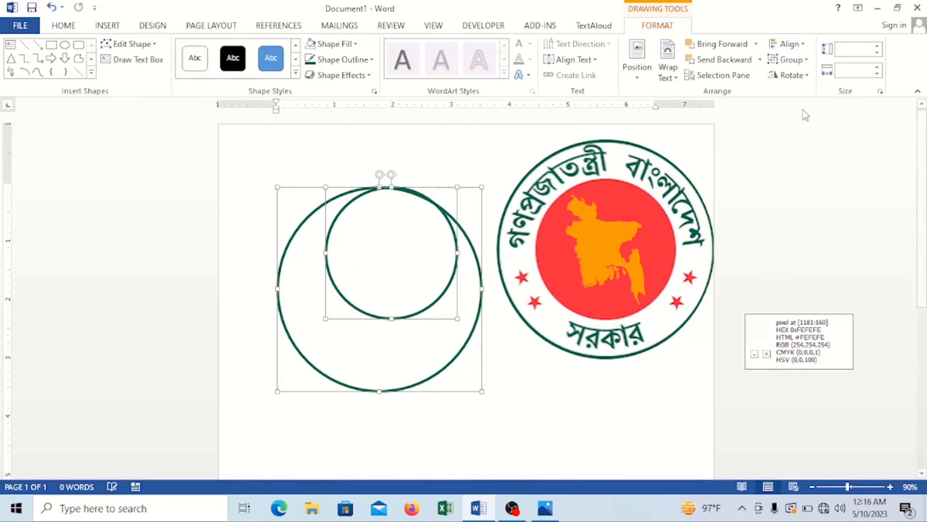
# Make the two selected circles concentric with Align Middle and Align Center, and deselect them.
pyautogui.click(803, 44)
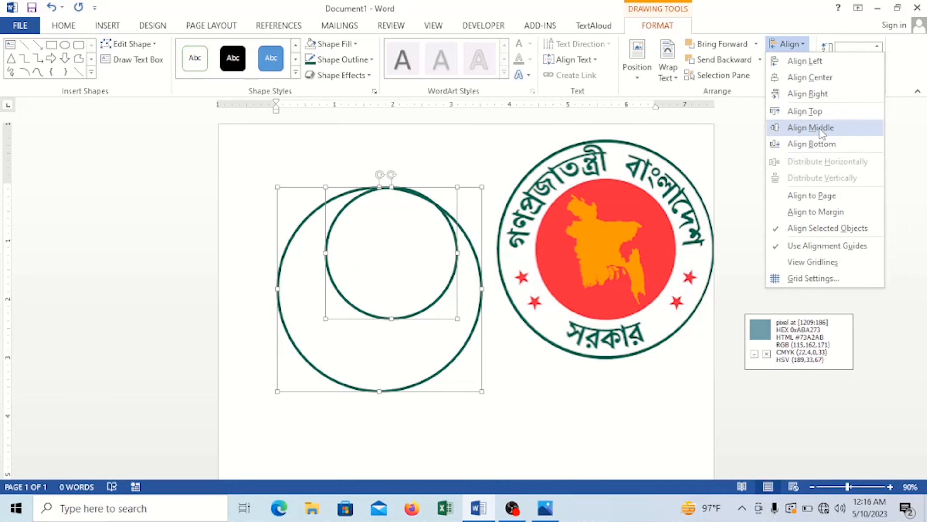
pyautogui.click(805, 127)
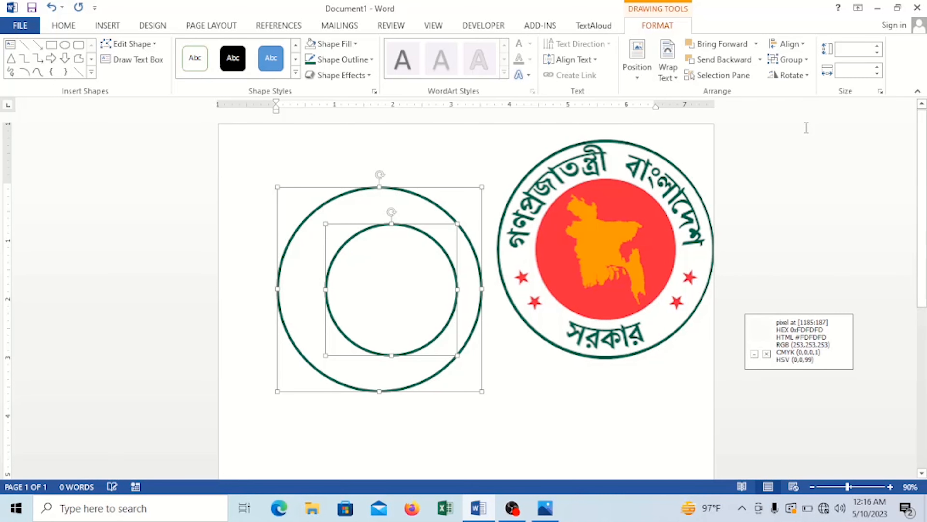
pyautogui.click(802, 44)
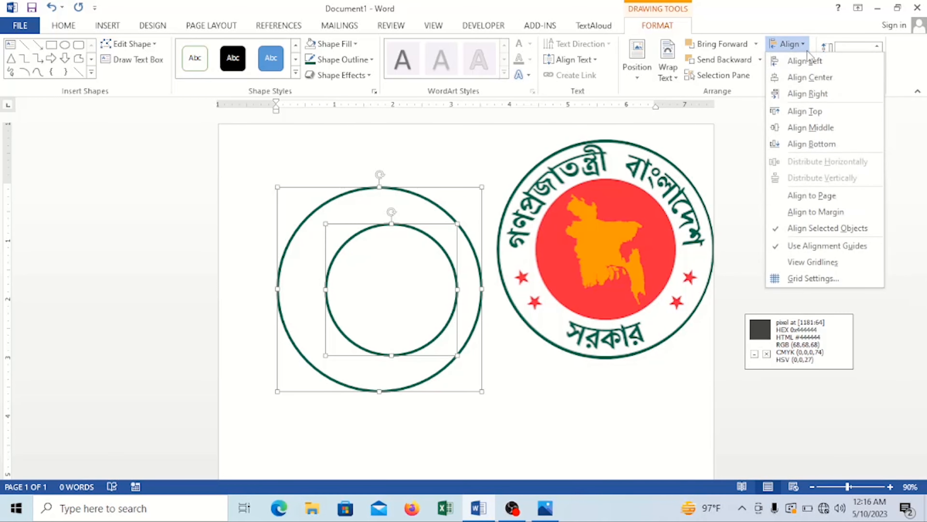
pyautogui.click(807, 80)
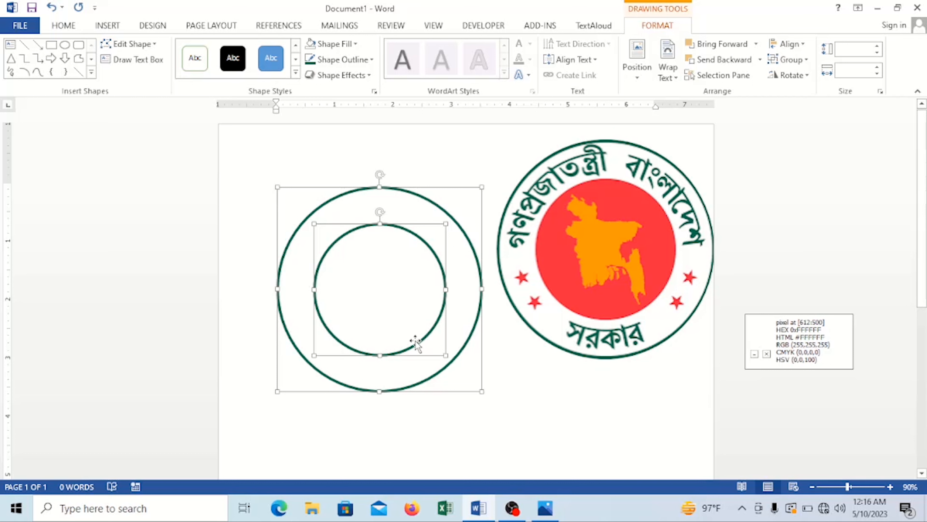
pyautogui.click(517, 376)
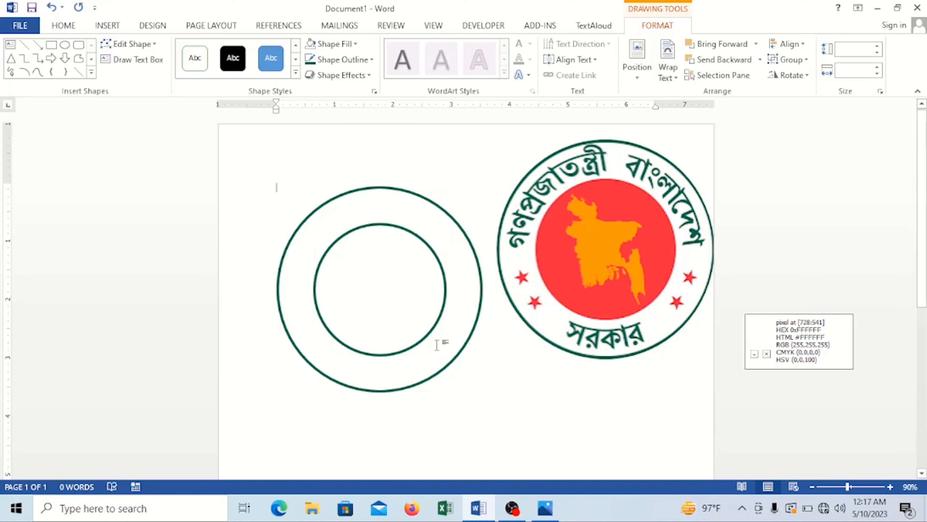
# Remove the outline from the inner circle.
pyautogui.click(443, 270)
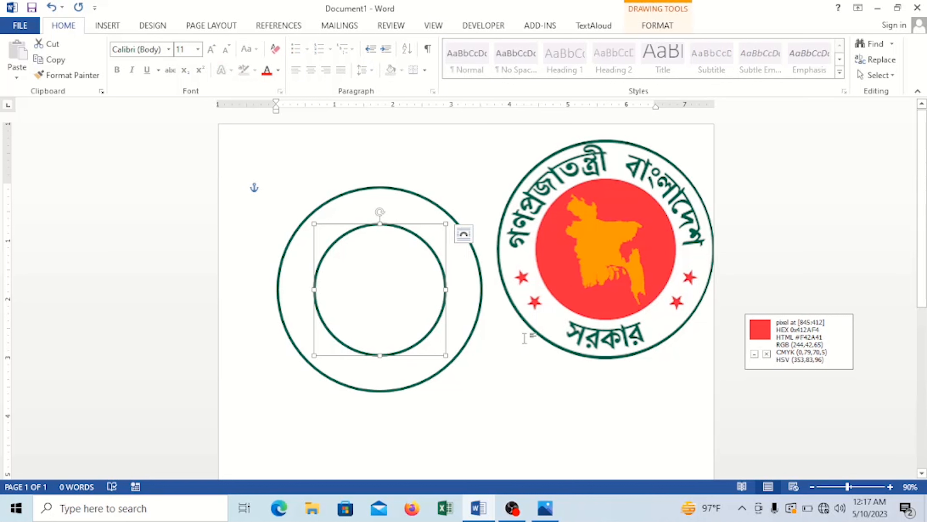
pyautogui.click(456, 332)
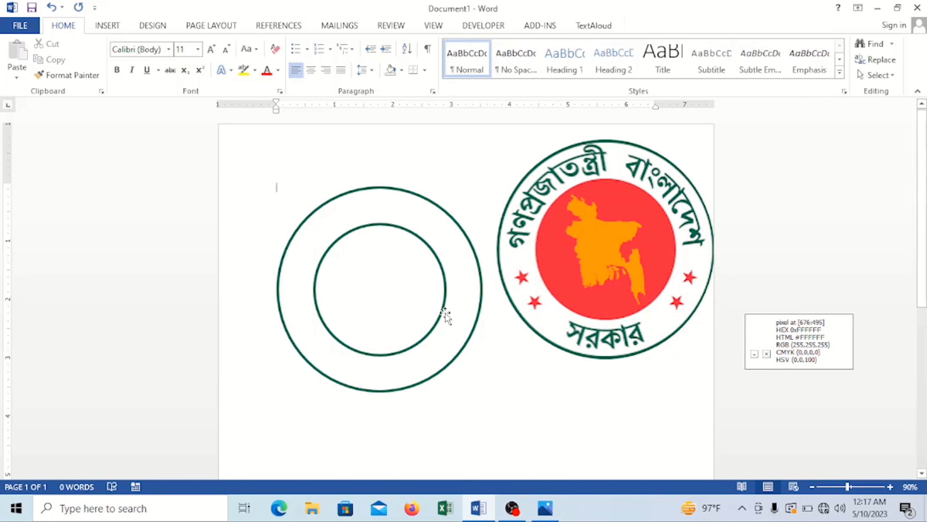
pyautogui.click(436, 260)
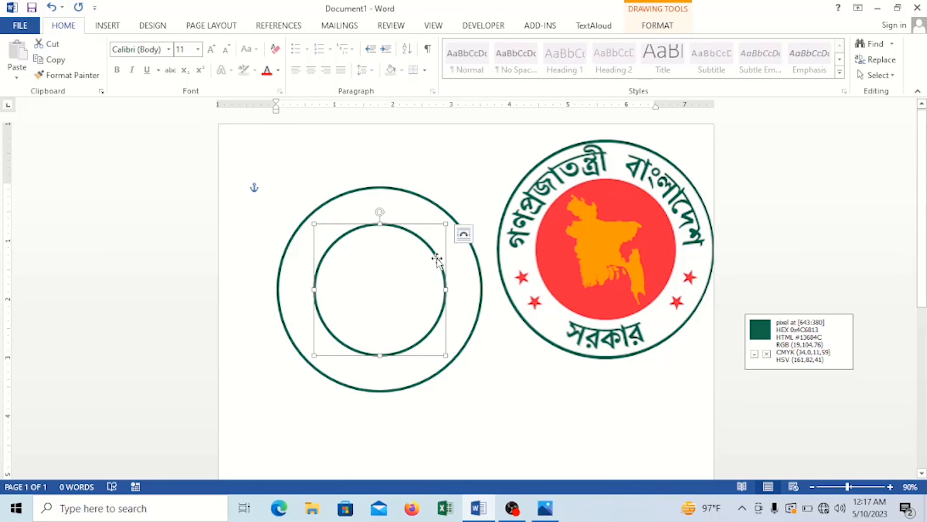
pyautogui.click(657, 26)
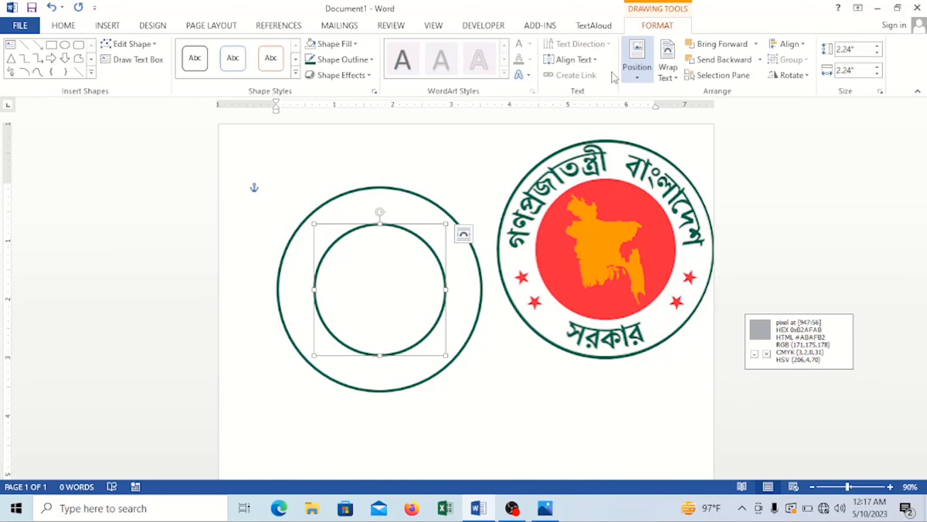
pyautogui.click(367, 61)
pyautogui.click(347, 206)
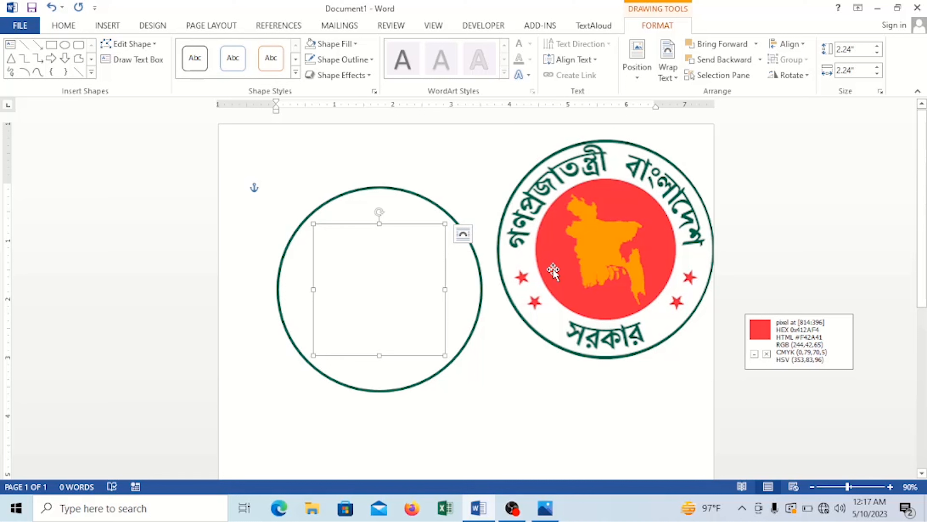
# Fill the inner circle with a custom red of RGB 244, 42, 63.
pyautogui.click(354, 44)
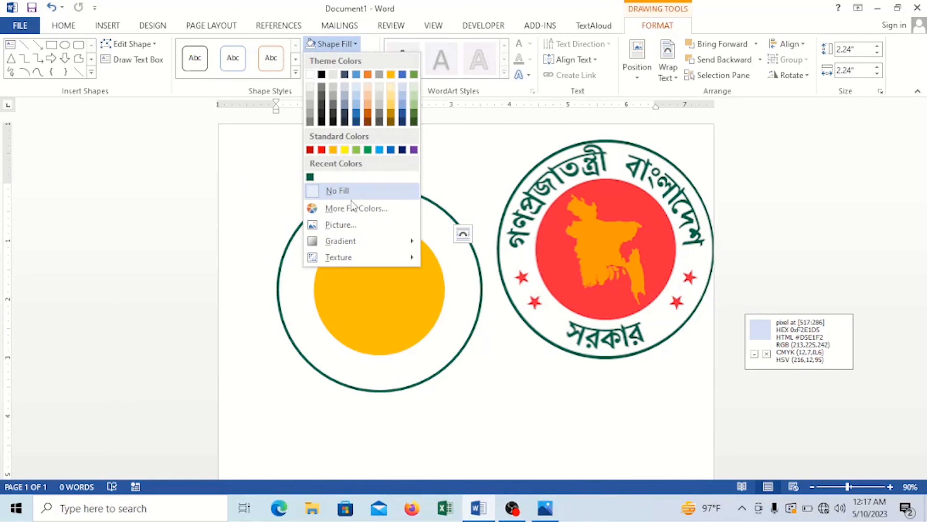
pyautogui.click(344, 209)
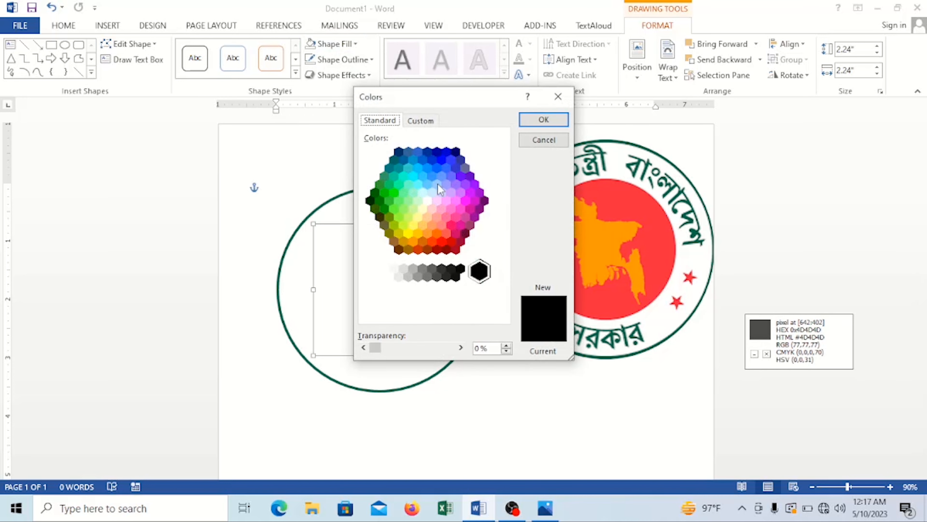
pyautogui.click(424, 122)
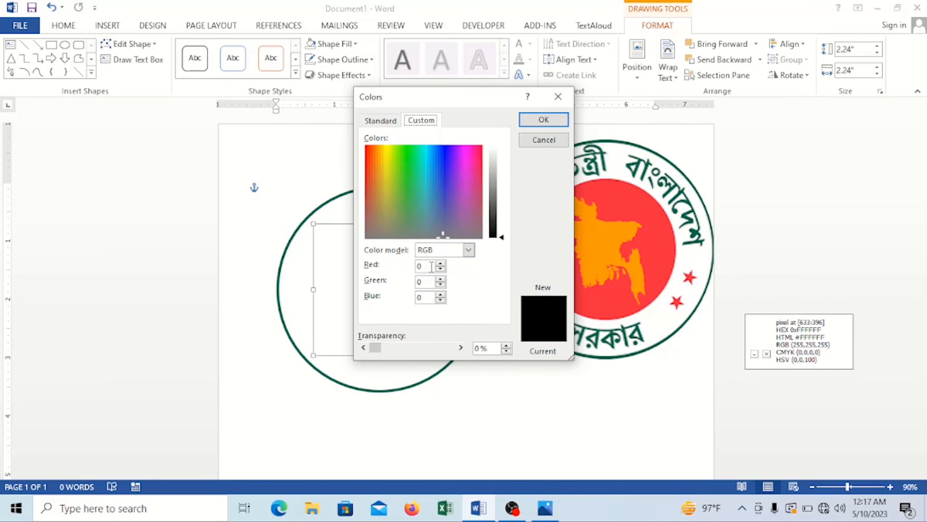
pyautogui.write('244')
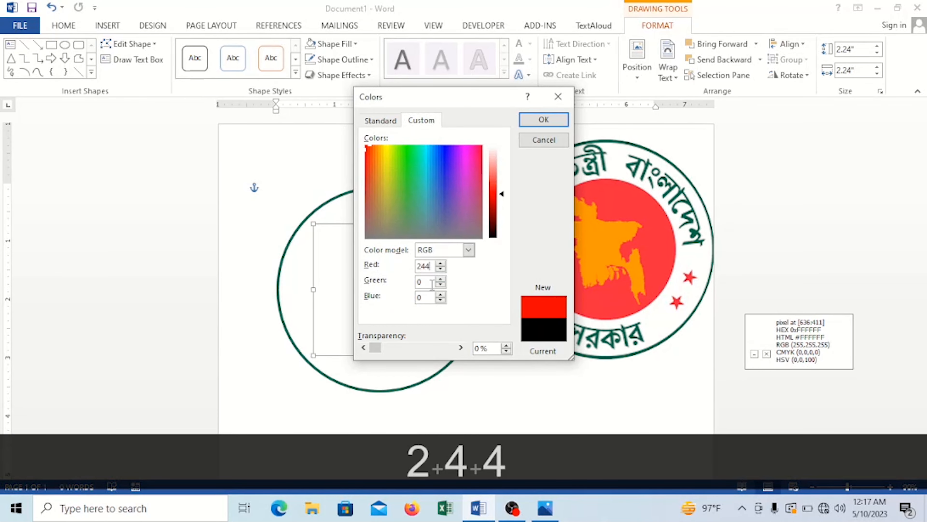
pyautogui.write('42')
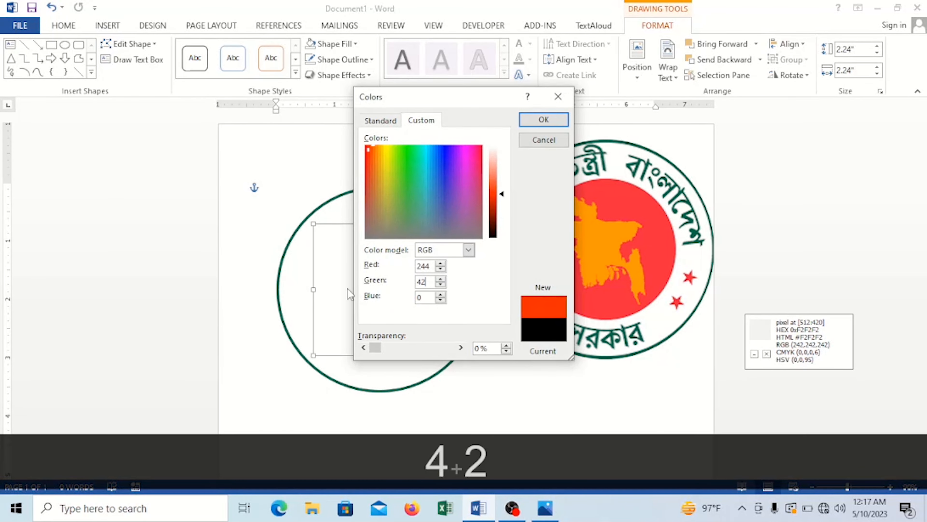
pyautogui.doubleClick(420, 297)
pyautogui.write('63')
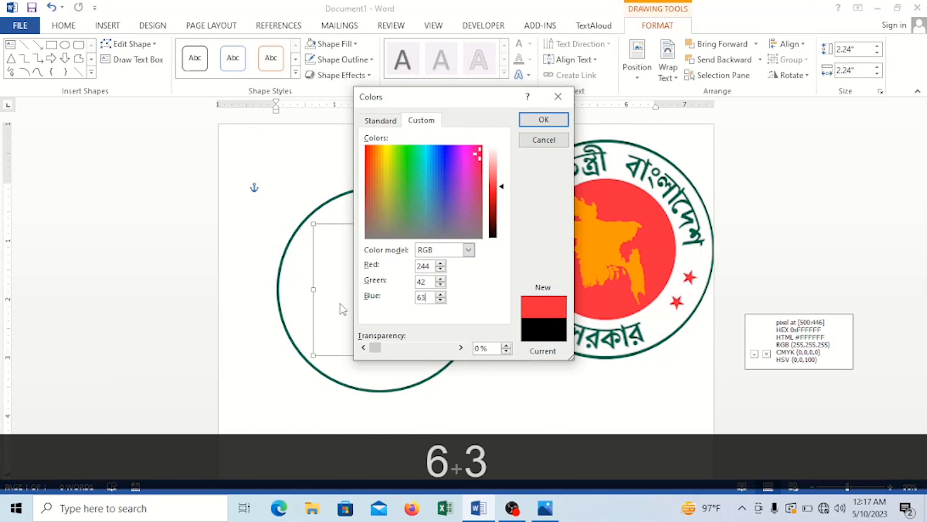
pyautogui.click(537, 124)
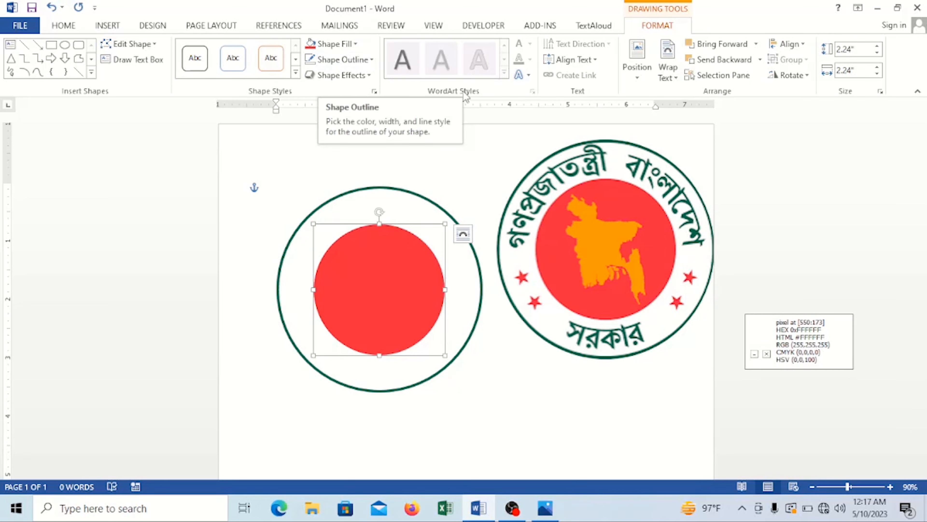
# Change the blue component of the inner circle's custom fill color to 65.
pyautogui.click(356, 44)
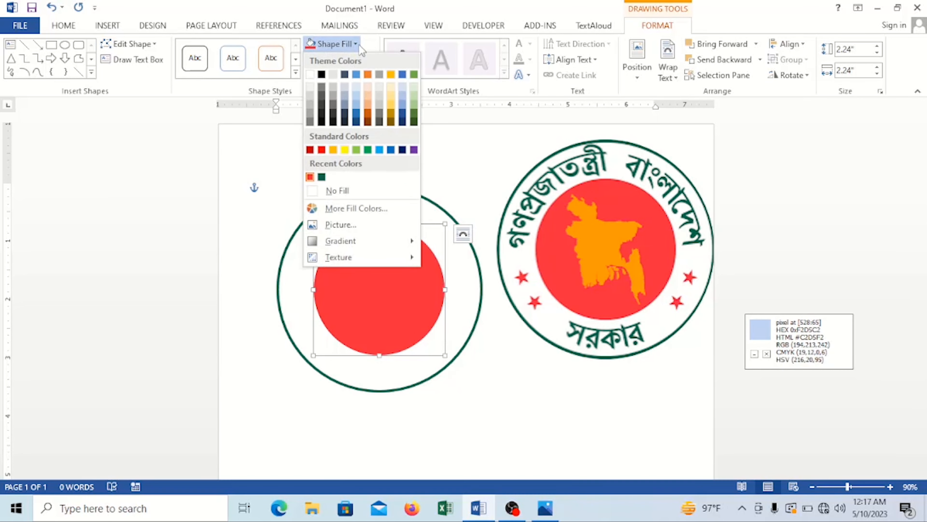
pyautogui.click(347, 207)
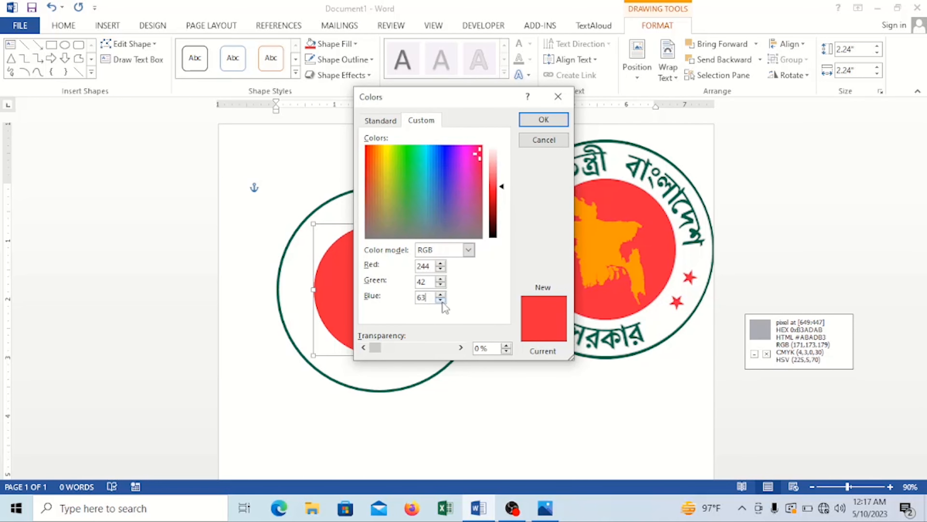
pyautogui.press('BackSpace')
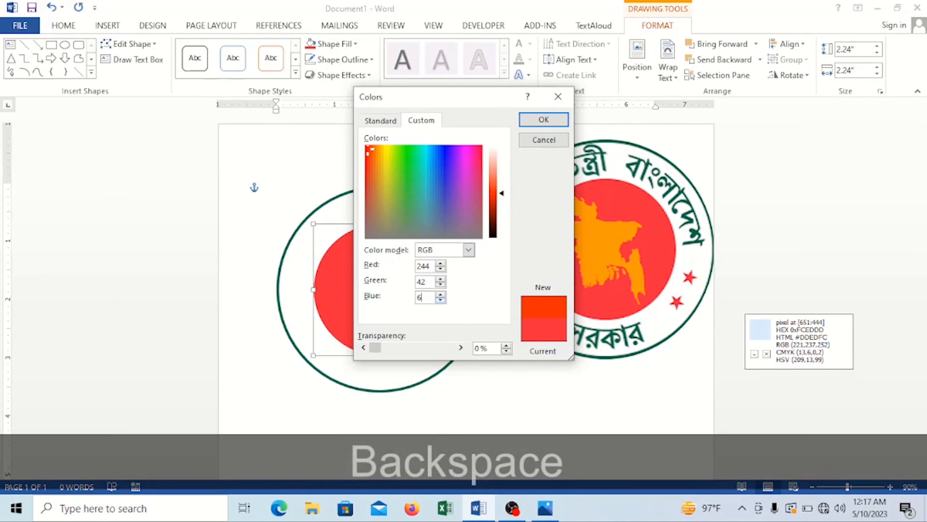
pyautogui.write('5')
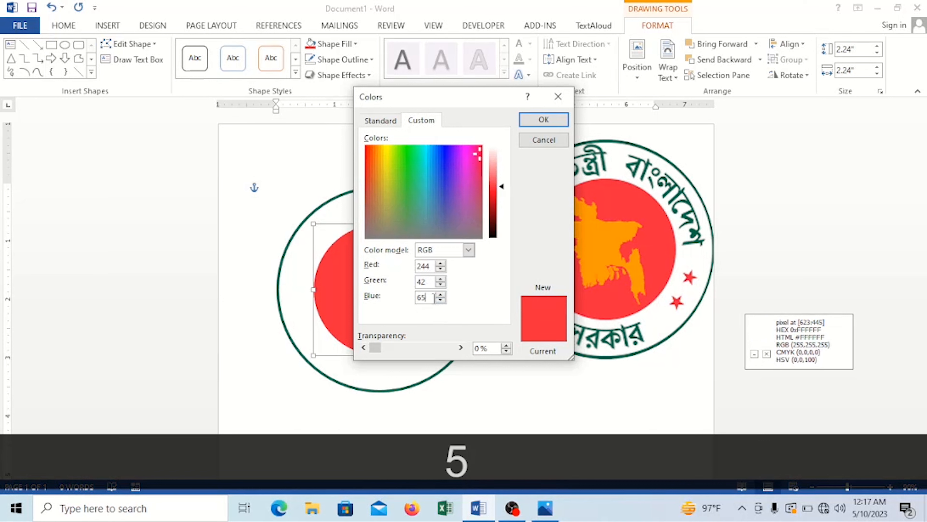
pyautogui.click(544, 120)
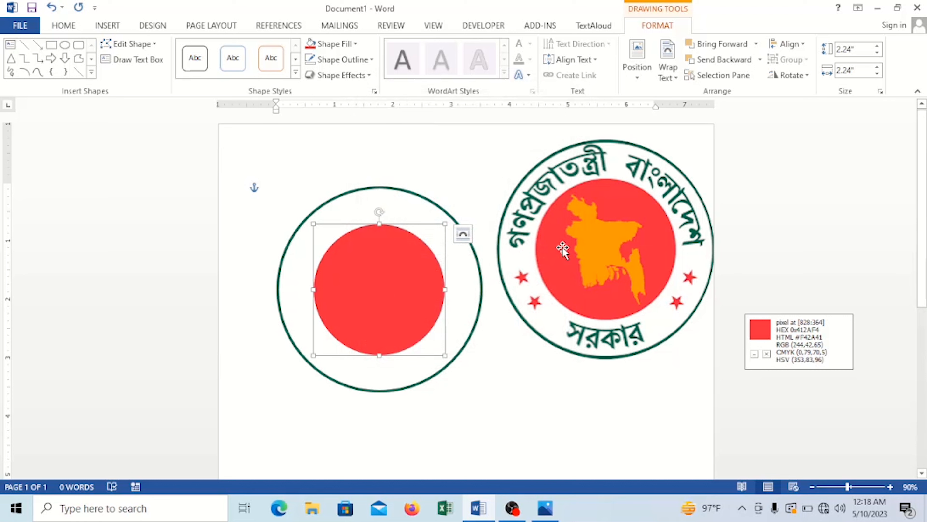
pyautogui.click(347, 47)
pyautogui.click(366, 210)
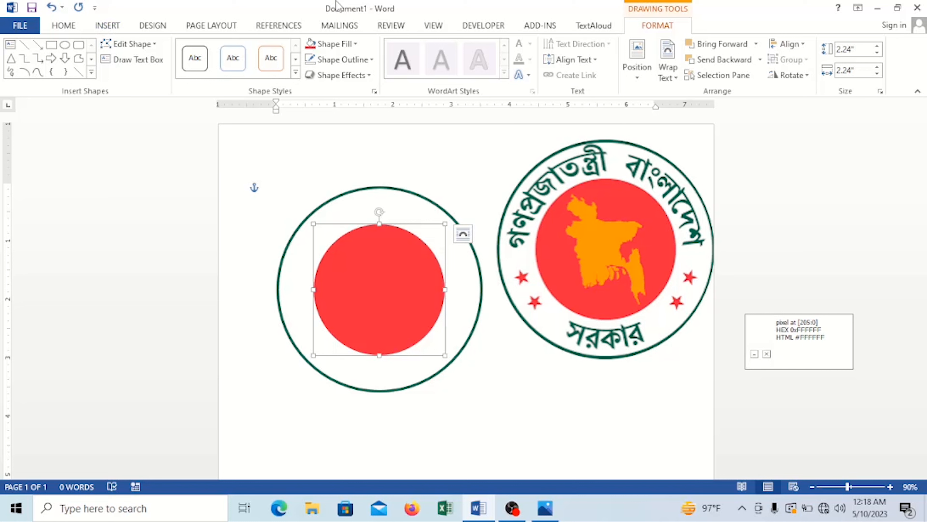
# Insert a plain black WordArt text object over the circles.
pyautogui.click(107, 26)
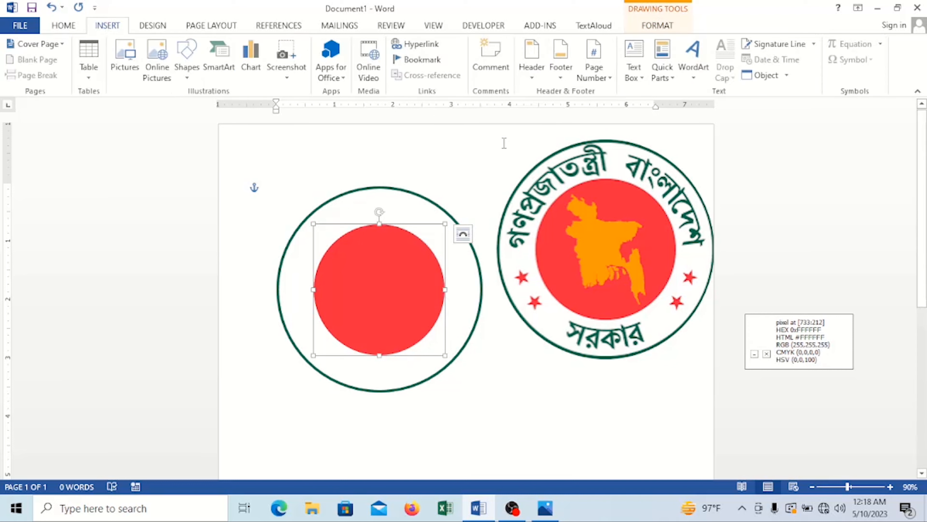
pyautogui.click(696, 83)
pyautogui.click(695, 105)
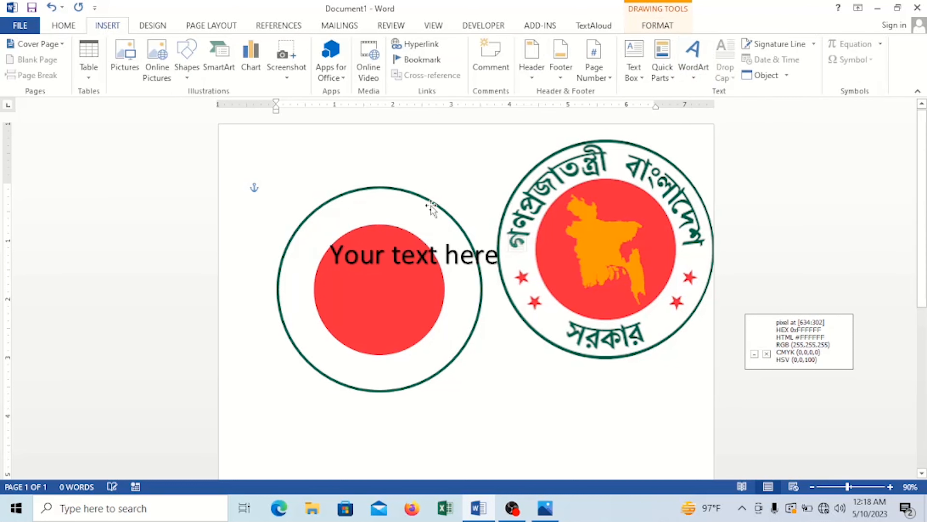
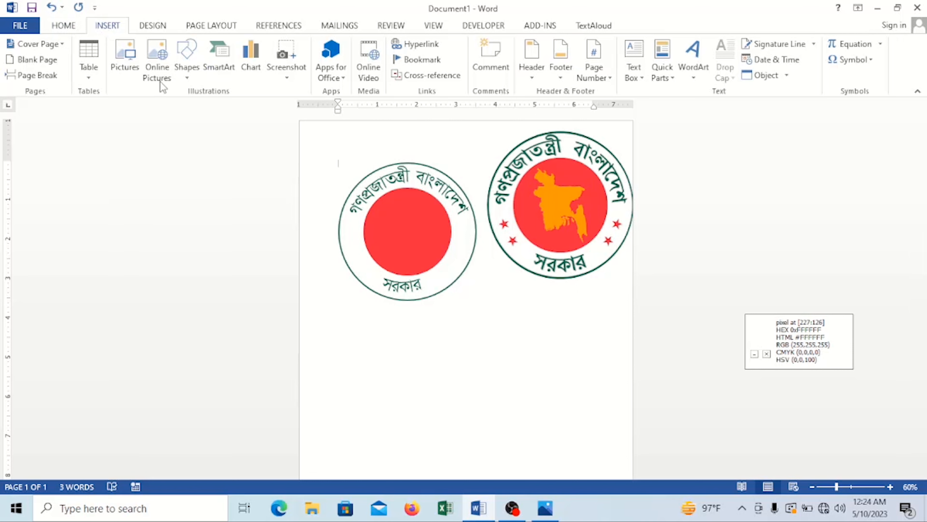
# Draw a five-point star about 0.42" in size and place it in the white ring left of the red disc.
pyautogui.click(181, 74)
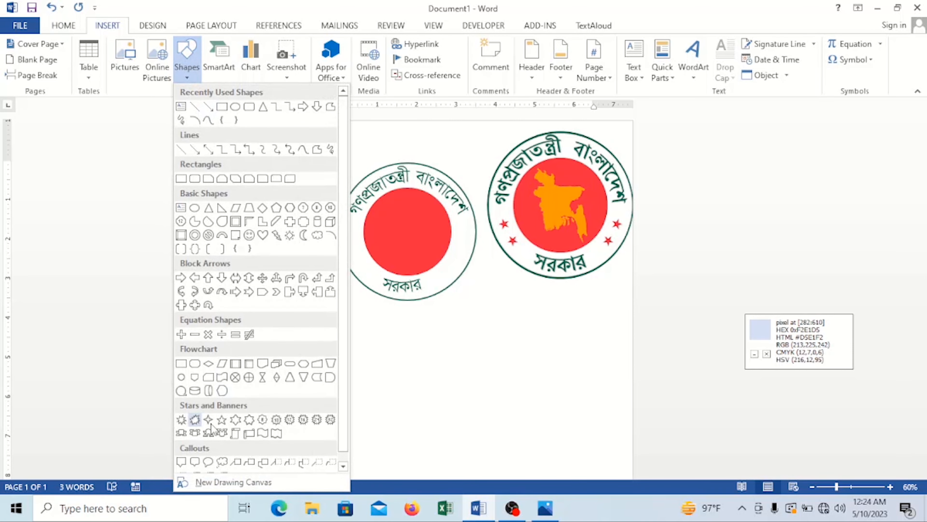
pyautogui.click(222, 420)
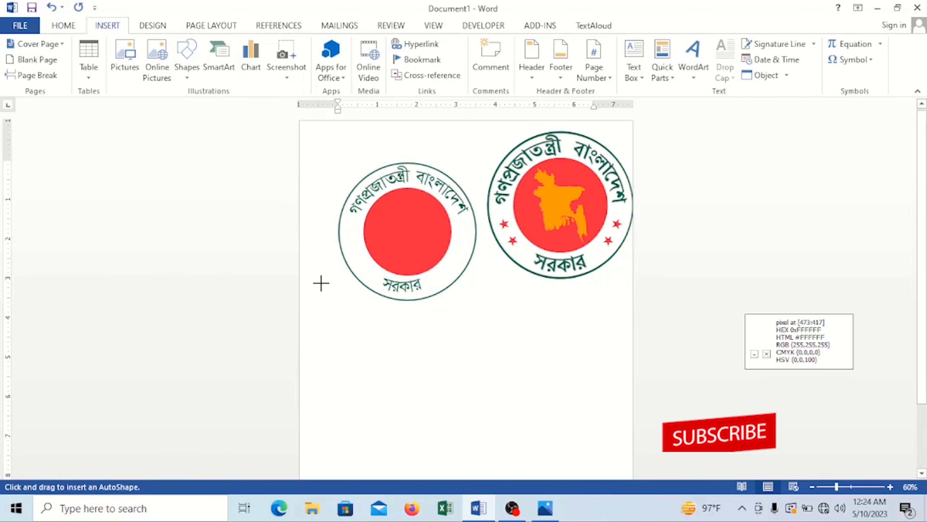
pyautogui.moveTo(326, 289)
pyautogui.mouseDown()
pyautogui.moveTo(334, 302)
pyautogui.moveTo(353, 240)
pyautogui.mouseUp()
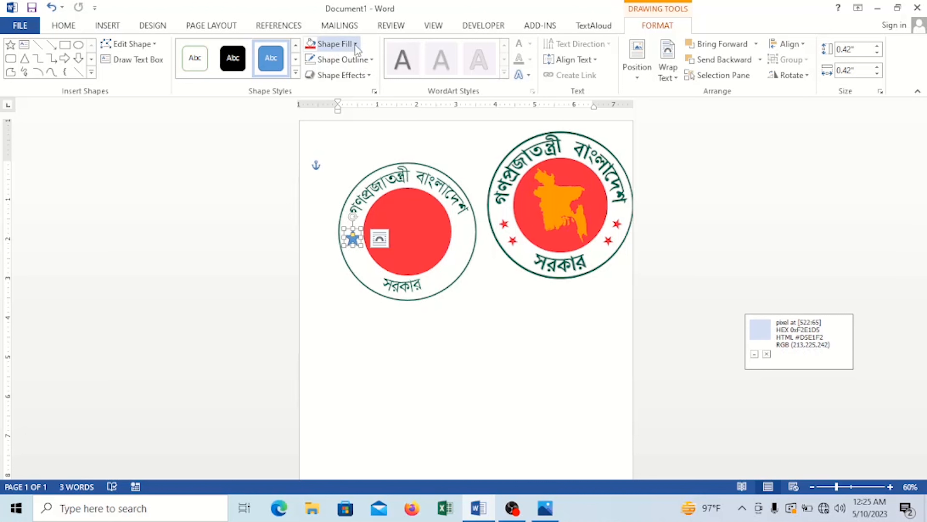
# Remove the star's outline and fill it with the recent red color that matches the disc.
pyautogui.click(365, 59)
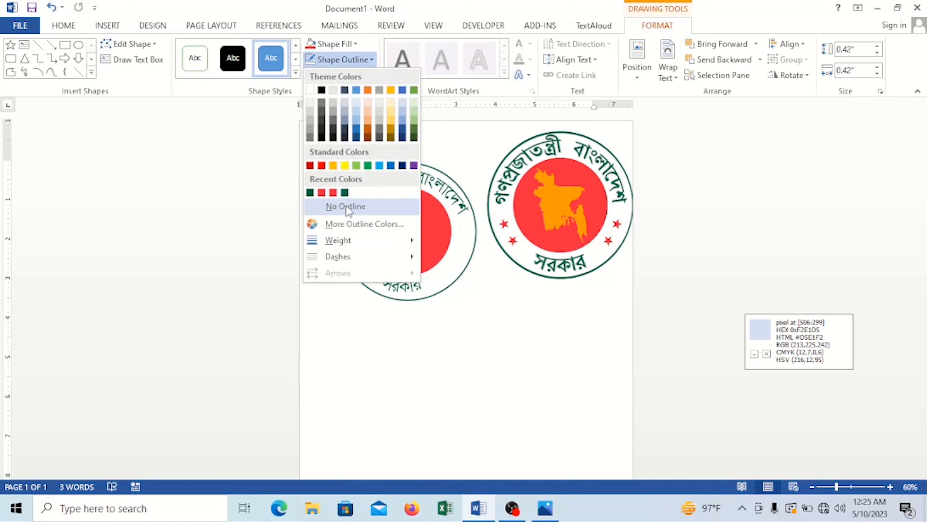
pyautogui.click(330, 206)
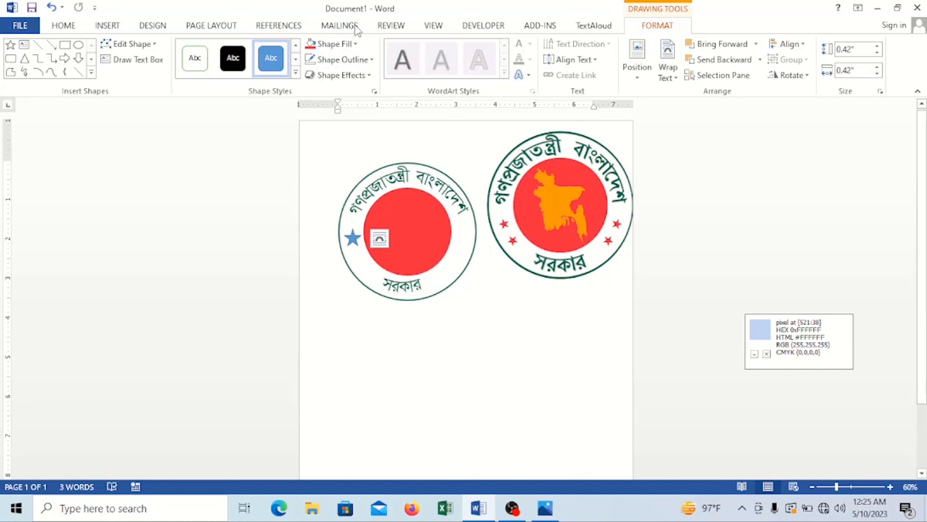
pyautogui.click(354, 47)
pyautogui.click(324, 177)
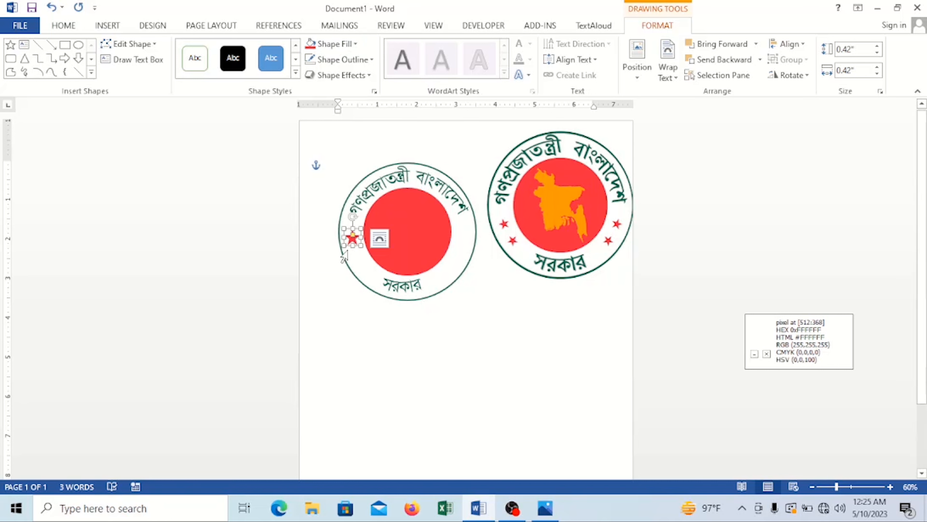
# Duplicate the red star to get two stars on each side of the ring, flanking the lower part of the disc.
pyautogui.moveTo(342, 251); pyautogui.dragTo(468, 246)
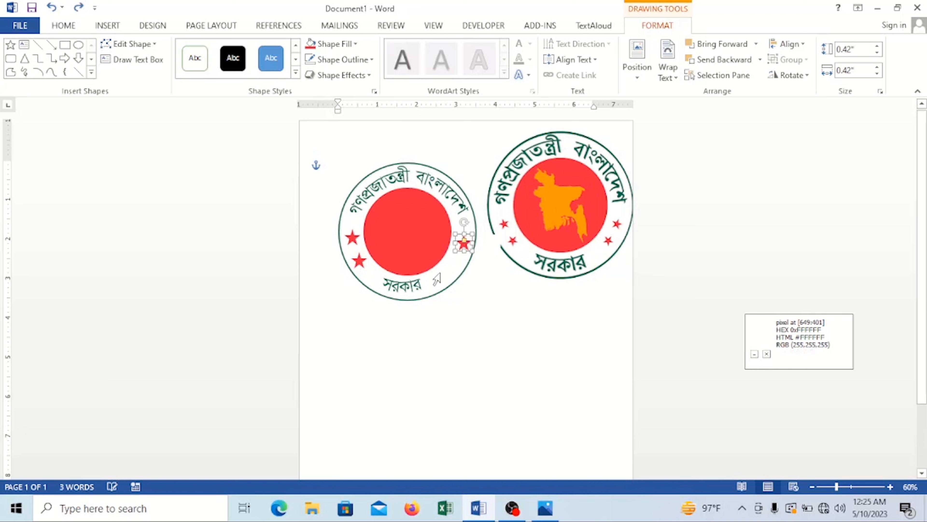
pyautogui.hotkey('ctrl', 'd')
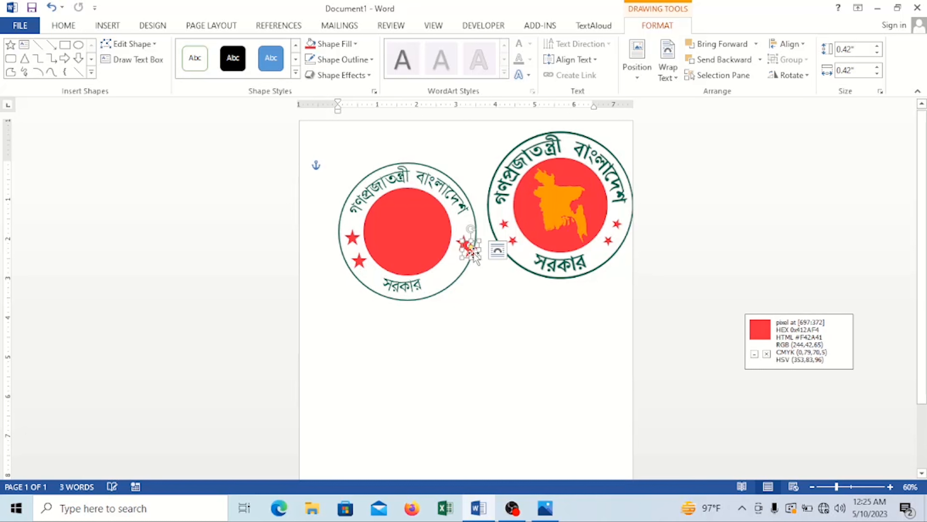
pyautogui.moveTo(469, 250)
pyautogui.mouseDown()
pyautogui.moveTo(445, 260)
pyautogui.moveTo(456, 261)
pyautogui.mouseUp()
pyautogui.click(472, 308)
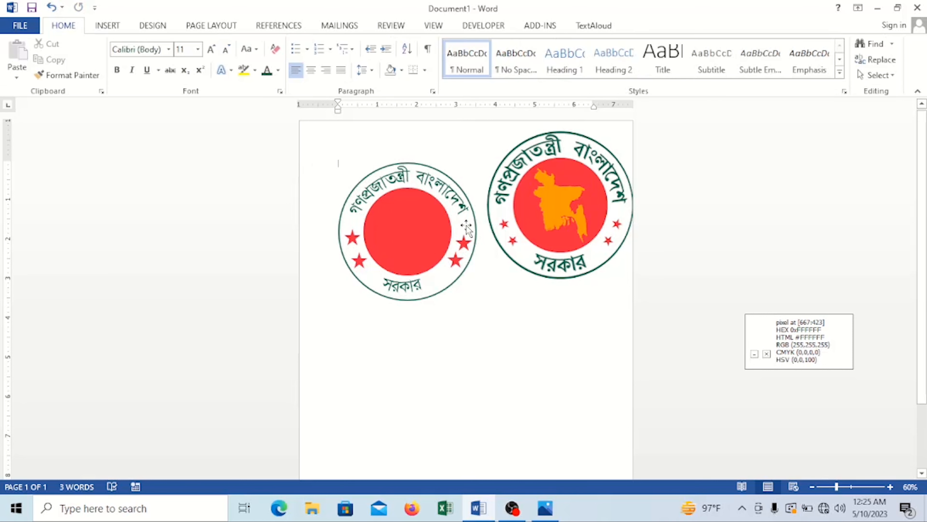
# Open the Selection Pane and hide the four stars, both text boxes and both ovals, leaving only the reference logo picture shown.
pyautogui.click(521, 204)
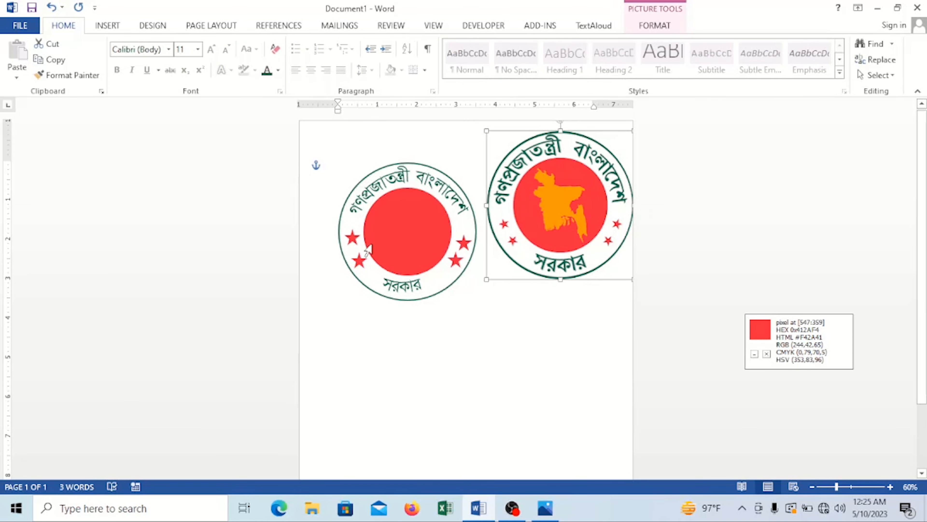
pyautogui.click(649, 26)
pyautogui.click(687, 75)
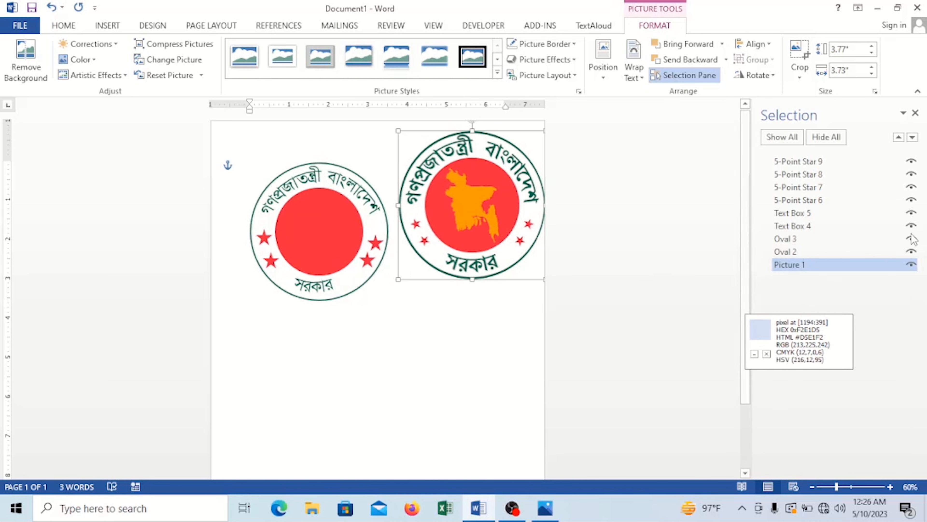
pyautogui.click(912, 161)
pyautogui.click(912, 174)
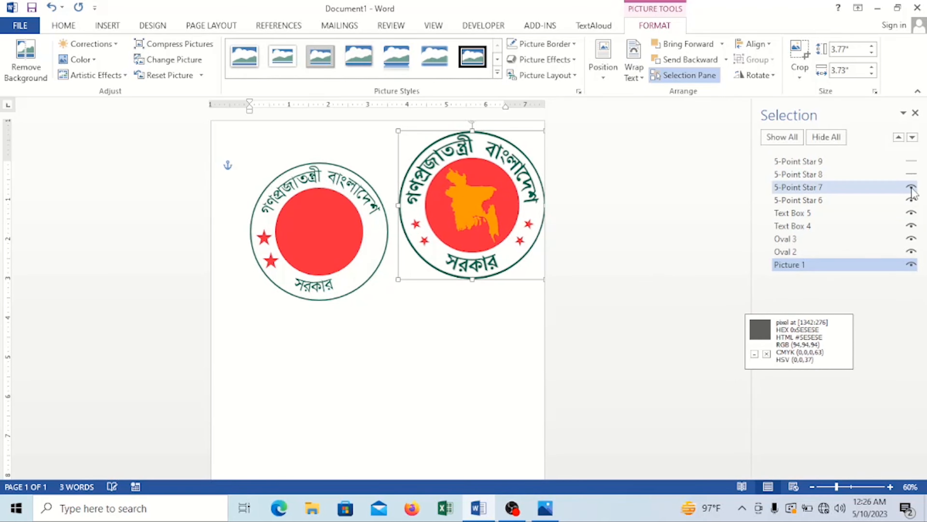
pyautogui.click(911, 187)
pyautogui.click(912, 199)
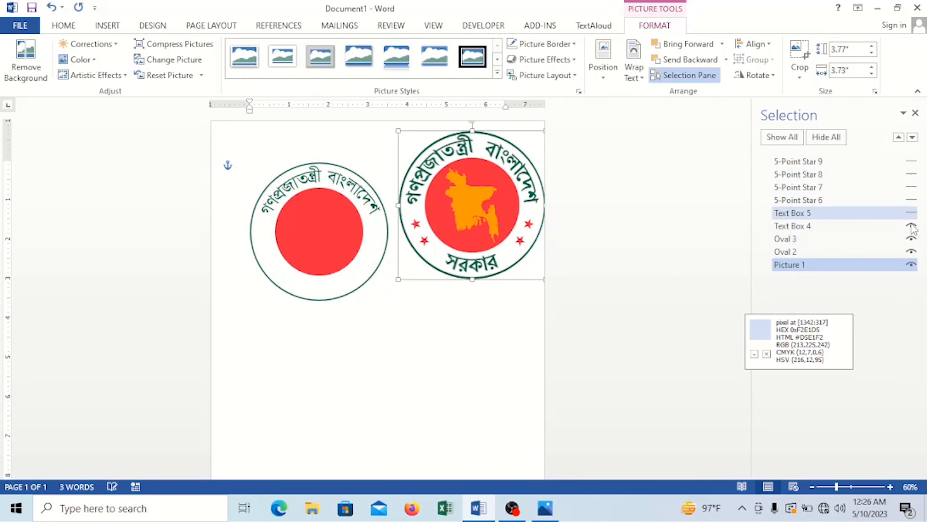
pyautogui.click(911, 212)
pyautogui.click(911, 226)
pyautogui.click(912, 239)
pyautogui.click(912, 252)
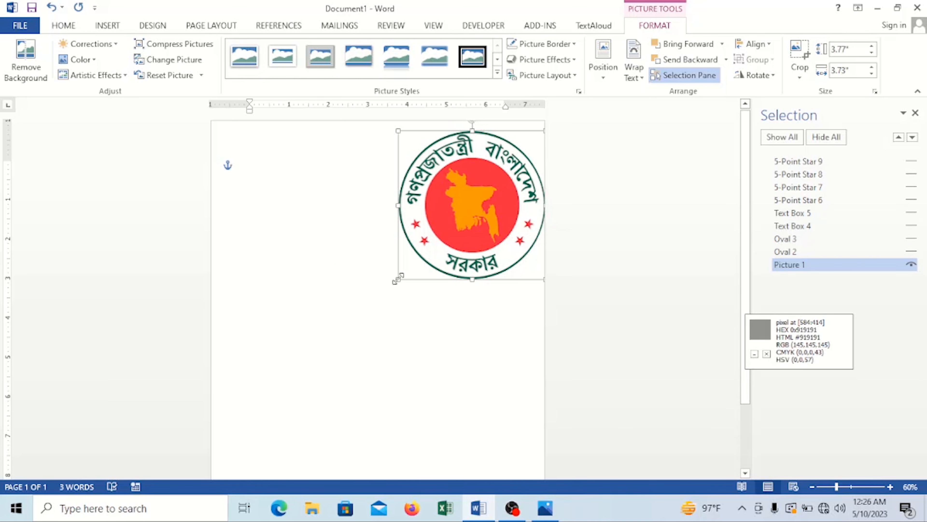
# Enlarge the reference logo picture to about 7.81" by 7.74" and position it across the width of the page.
pyautogui.moveTo(398, 279); pyautogui.dragTo(242, 357)
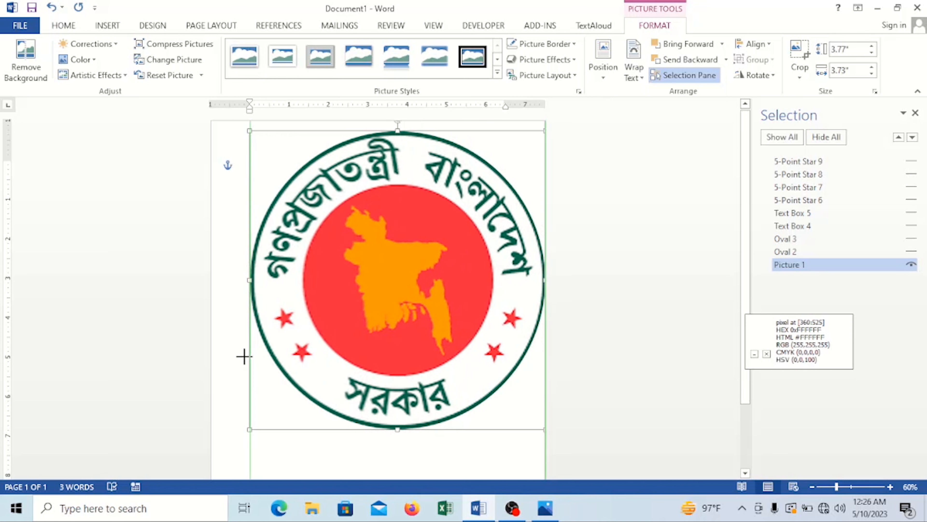
pyautogui.moveTo(385, 290)
pyautogui.mouseDown()
pyautogui.moveTo(349, 302)
pyautogui.moveTo(372, 300)
pyautogui.mouseUp()
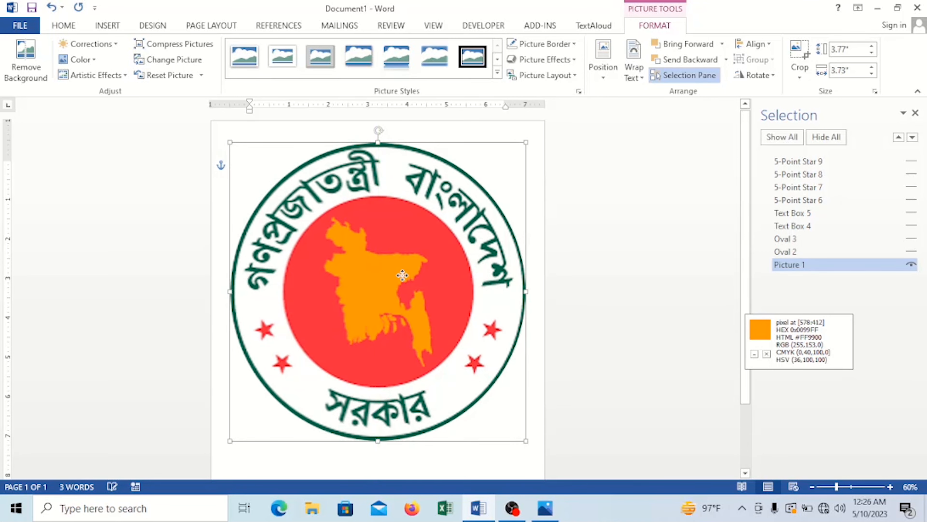
pyautogui.scroll(-1, 368, 294)
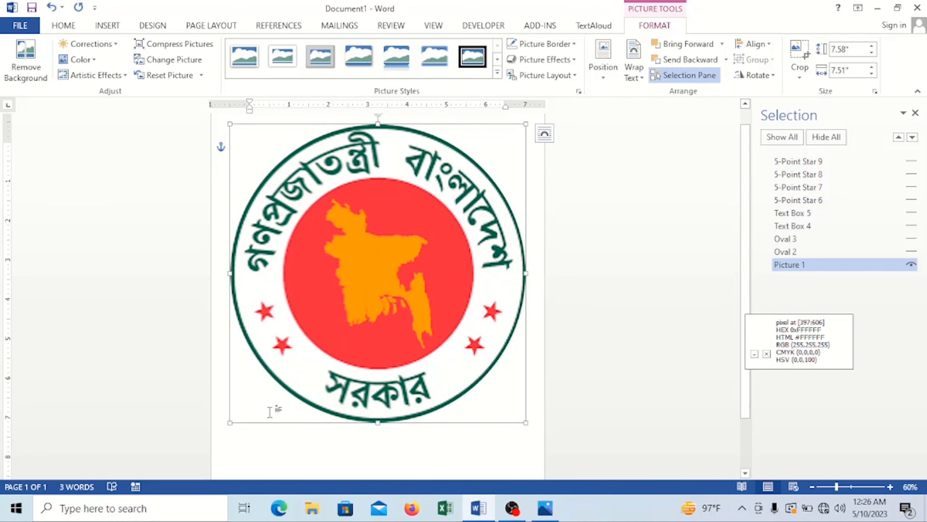
pyautogui.moveTo(230, 423); pyautogui.dragTo(221, 432)
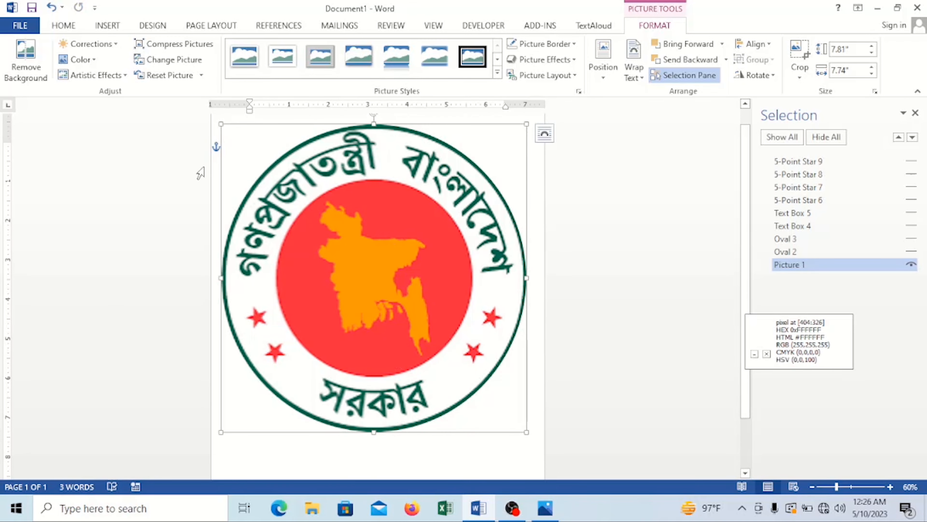
# Trace the orange country map on the reference logo with a Scribble freeform about 3.94" high and 2.73" wide.
pyautogui.click(107, 25)
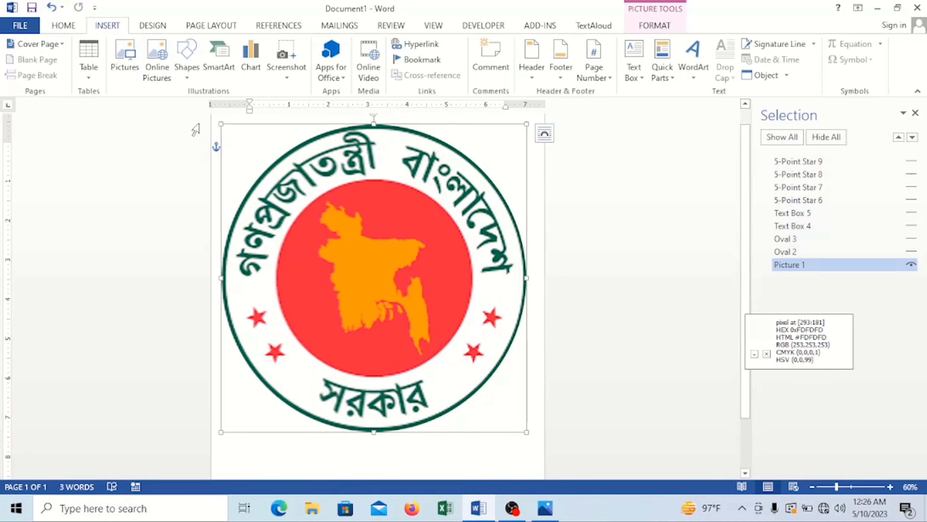
pyautogui.click(188, 74)
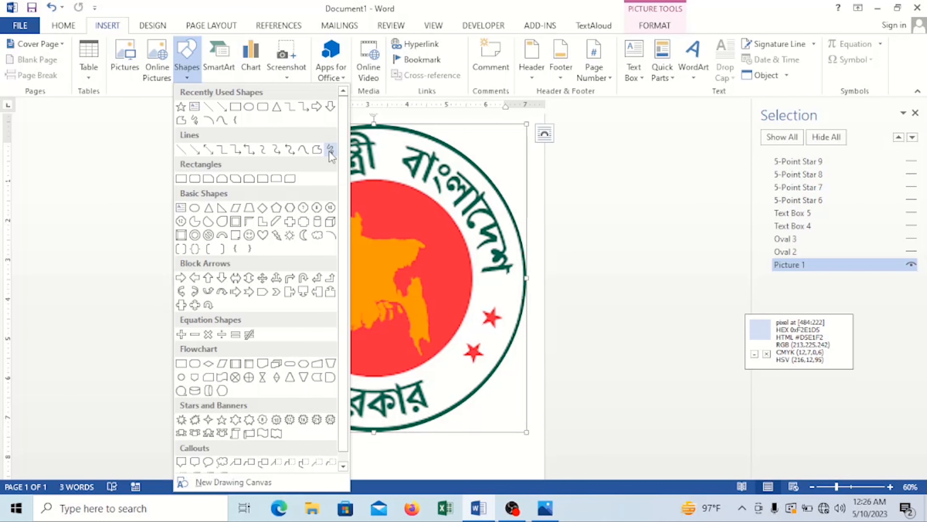
pyautogui.click(329, 151)
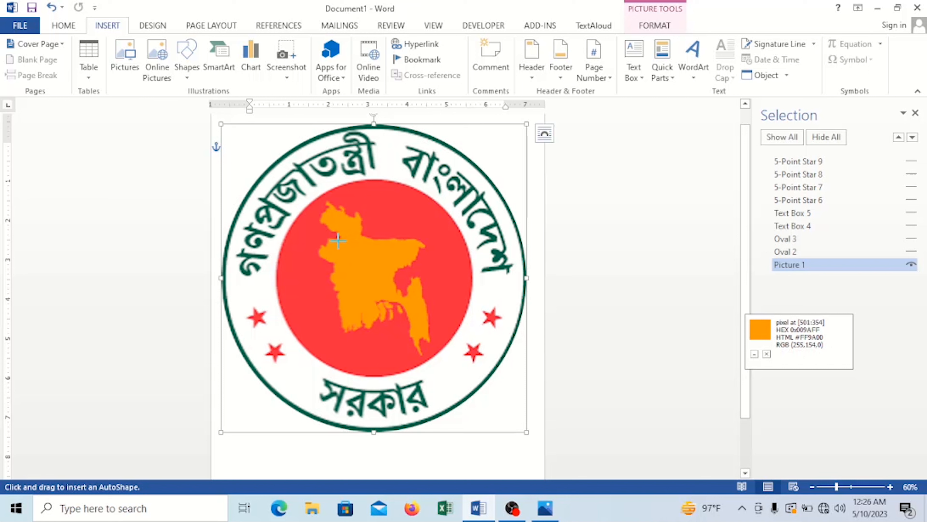
pyautogui.moveTo(332, 240); pyautogui.dragTo(333, 239)
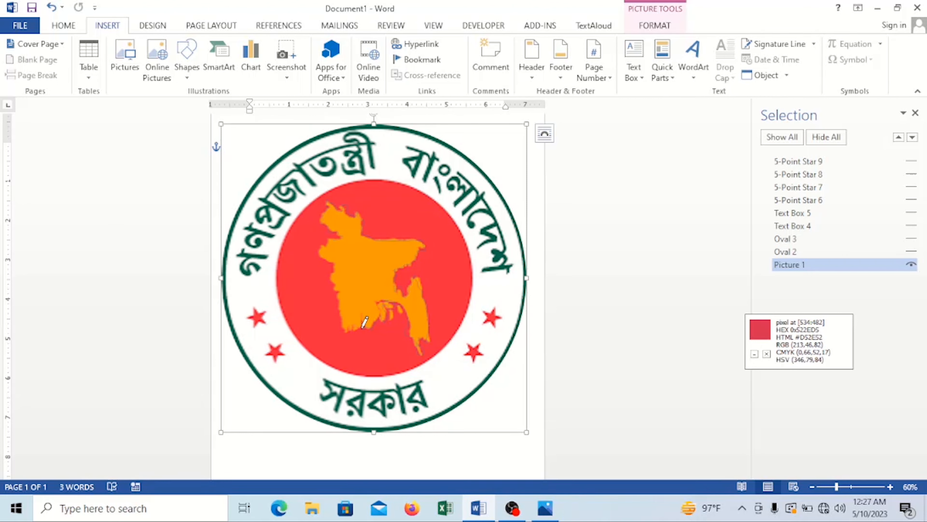
pyautogui.click(344, 330)
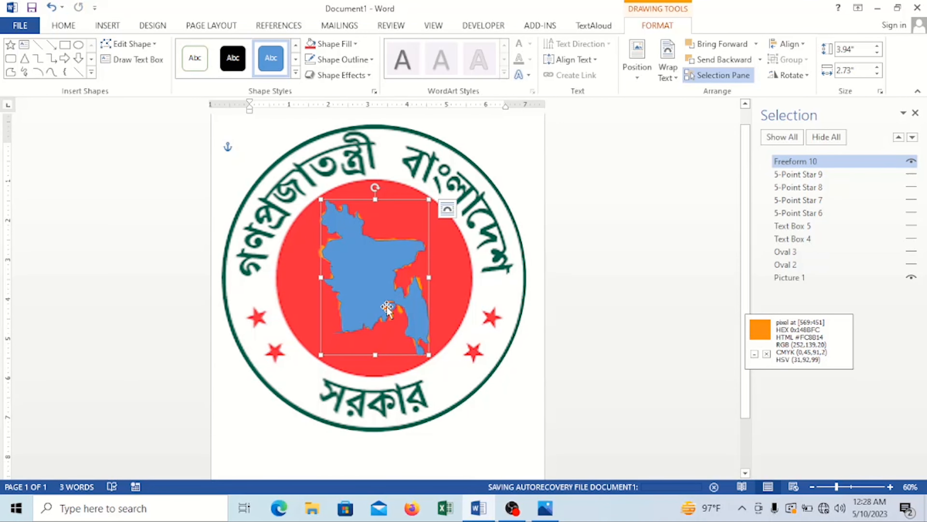
pyautogui.moveTo(342, 291)
pyautogui.mouseDown()
pyautogui.moveTo(361, 296)
pyautogui.moveTo(342, 289)
pyautogui.mouseUp()
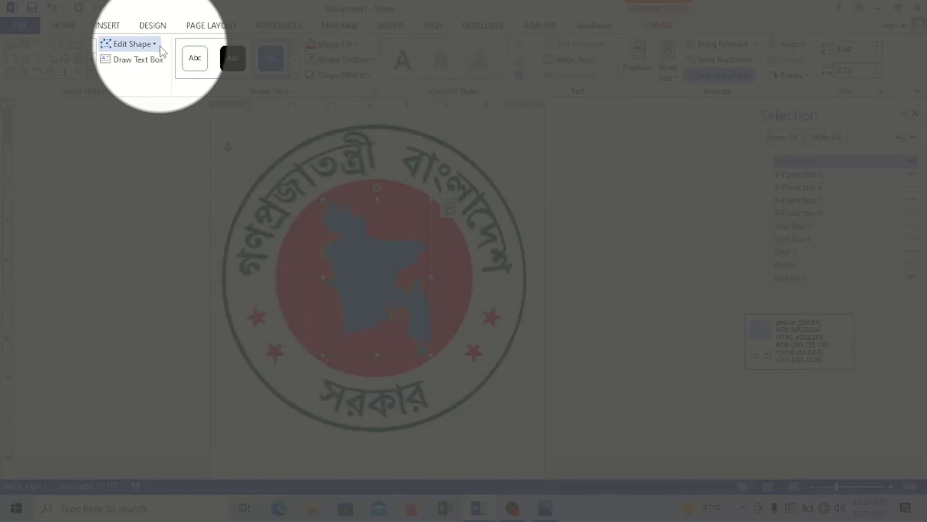
# Try to reshape the traced map's lower-left corner by editing its points.
pyautogui.click(160, 46)
pyautogui.click(141, 79)
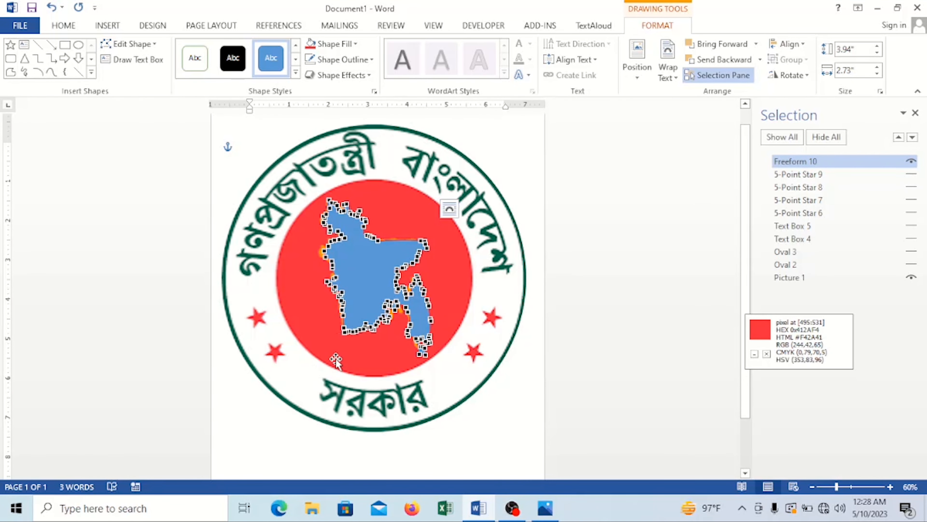
pyautogui.moveTo(345, 332); pyautogui.dragTo(328, 347)
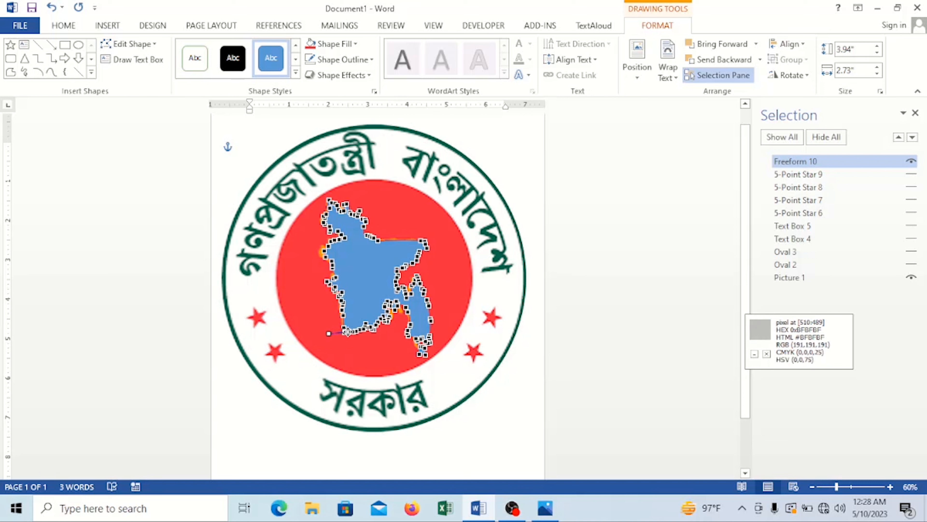
pyautogui.moveTo(345, 332); pyautogui.dragTo(350, 350)
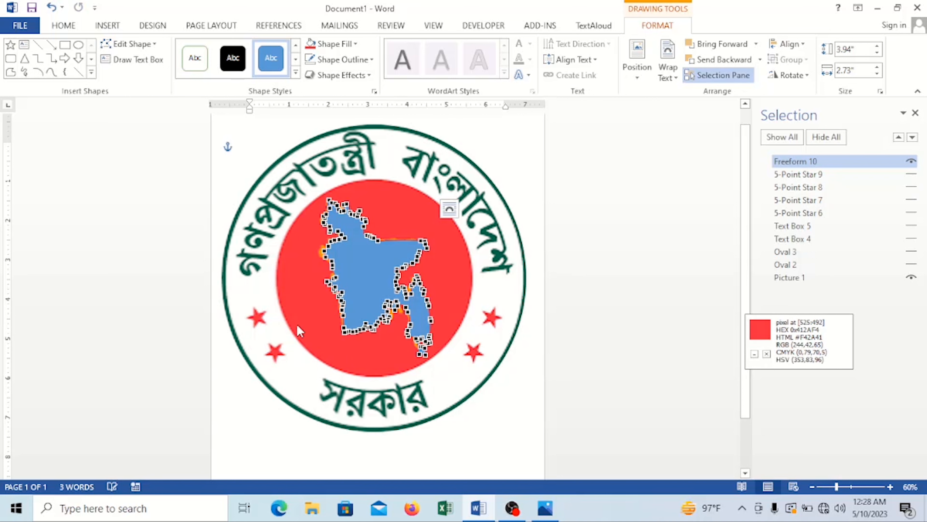
pyautogui.click(497, 398)
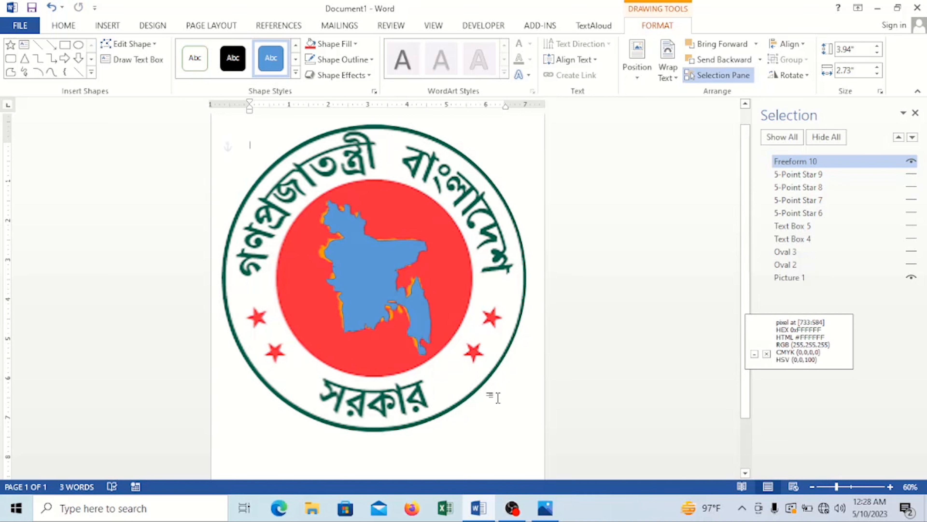
# Move the traced map off the reference map to its left and fill it with the custom color RGB 255, 155, 0.
pyautogui.moveTo(369, 284); pyautogui.dragTo(254, 301)
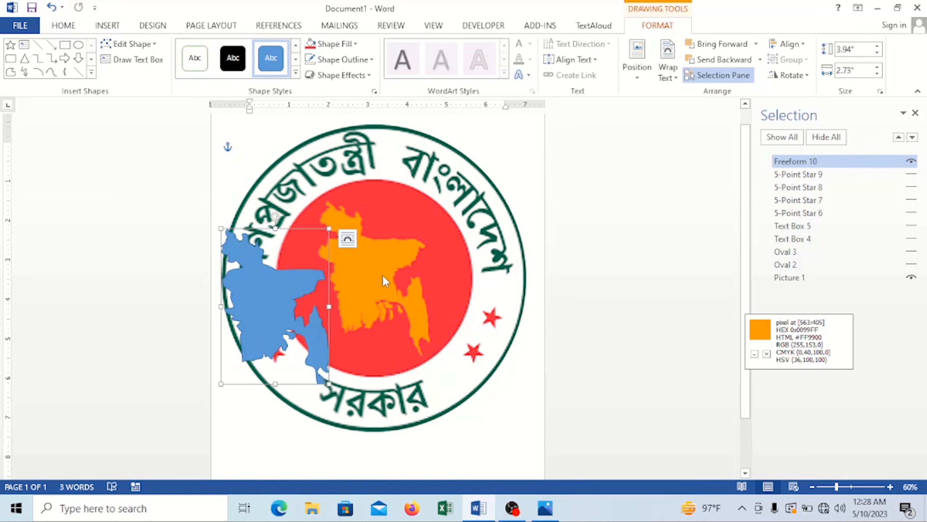
pyautogui.click(358, 45)
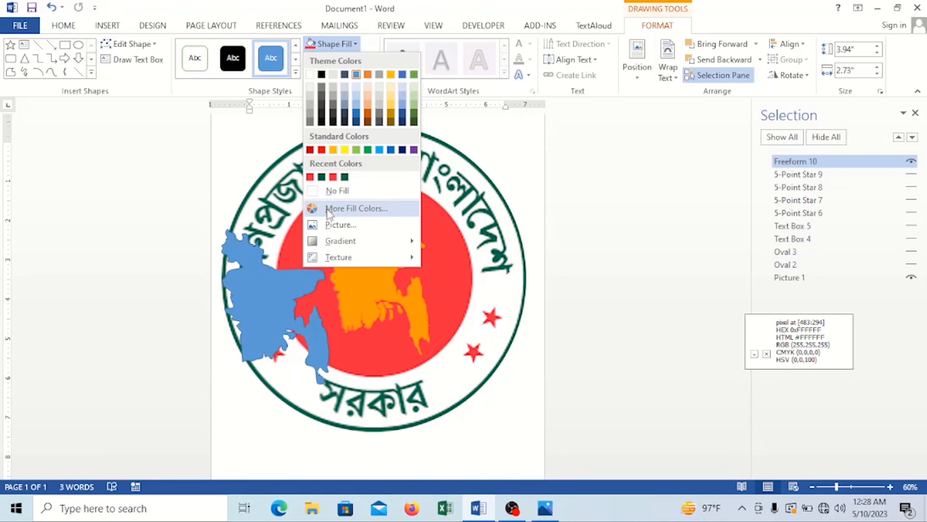
pyautogui.click(337, 211)
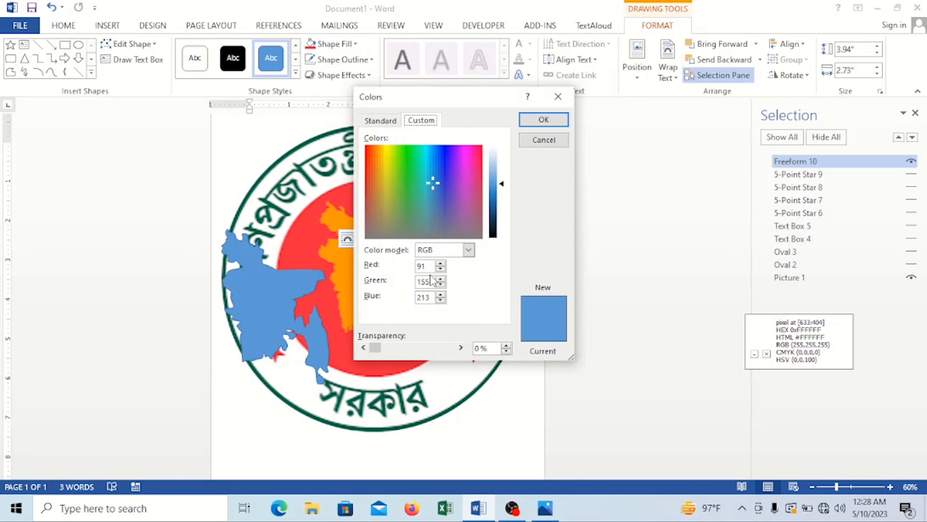
pyautogui.doubleClick(432, 266)
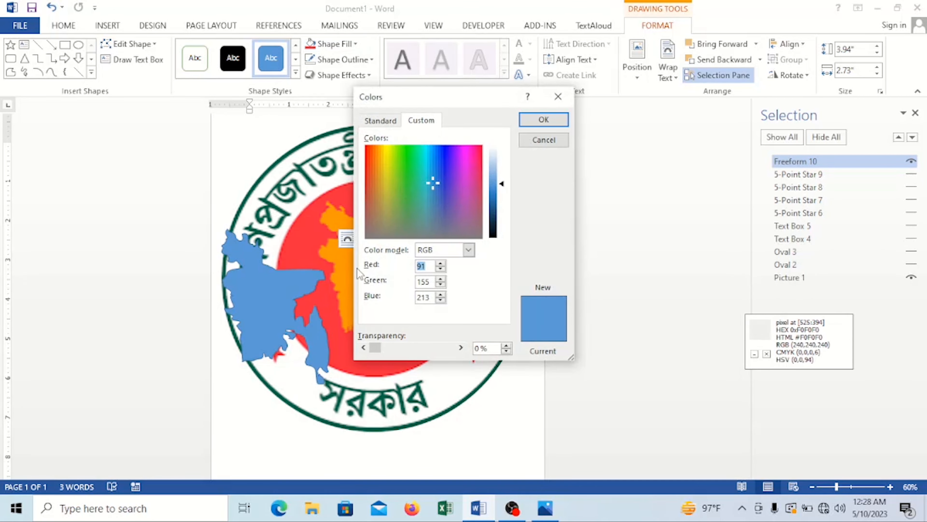
pyautogui.write('255')
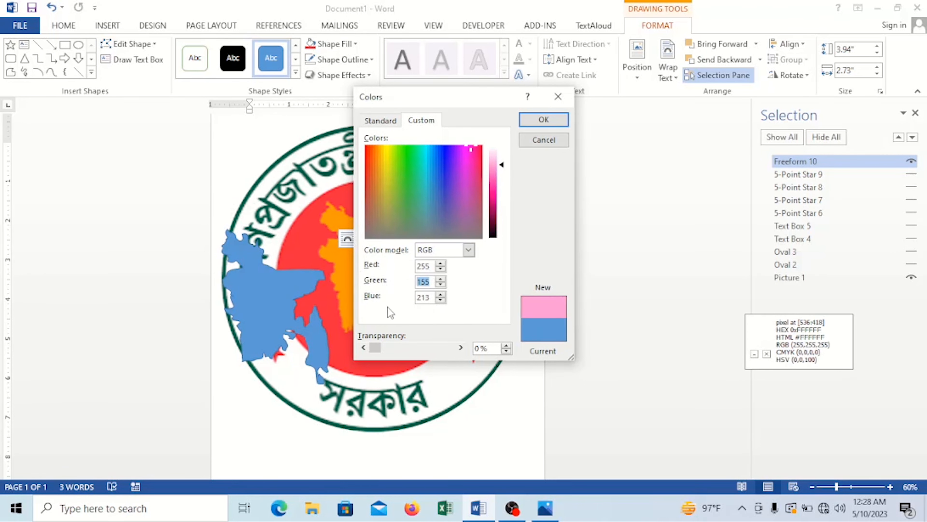
pyautogui.press('Tab')
pyautogui.write('0')
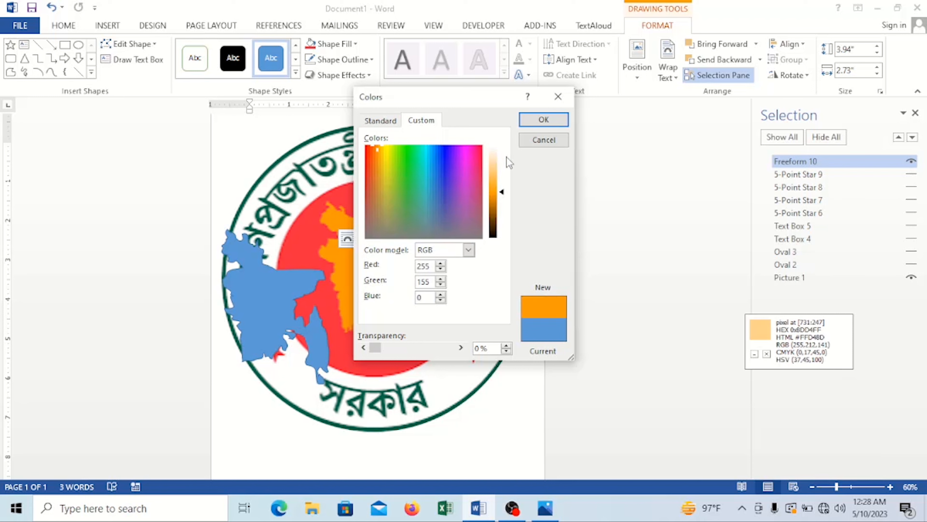
pyautogui.click(537, 120)
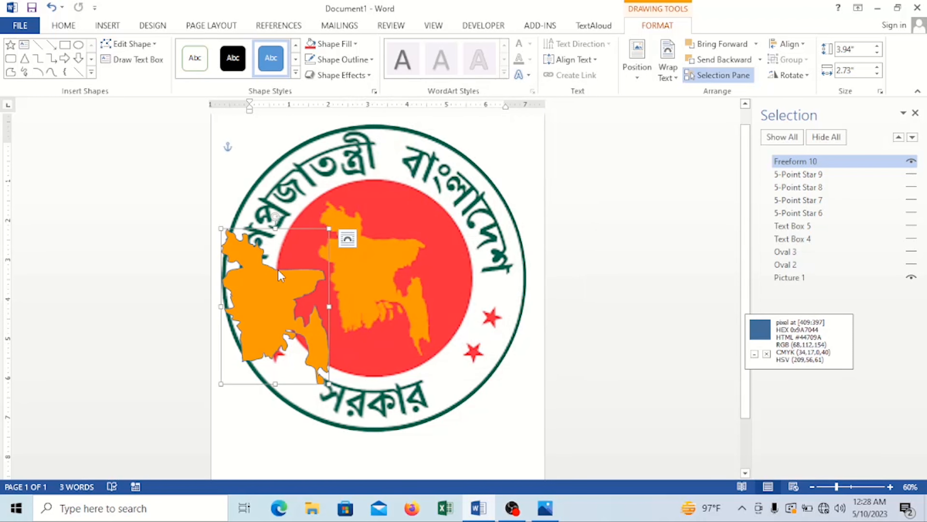
# Remove the outline of the orange traced map and deselect it.
pyautogui.click(363, 60)
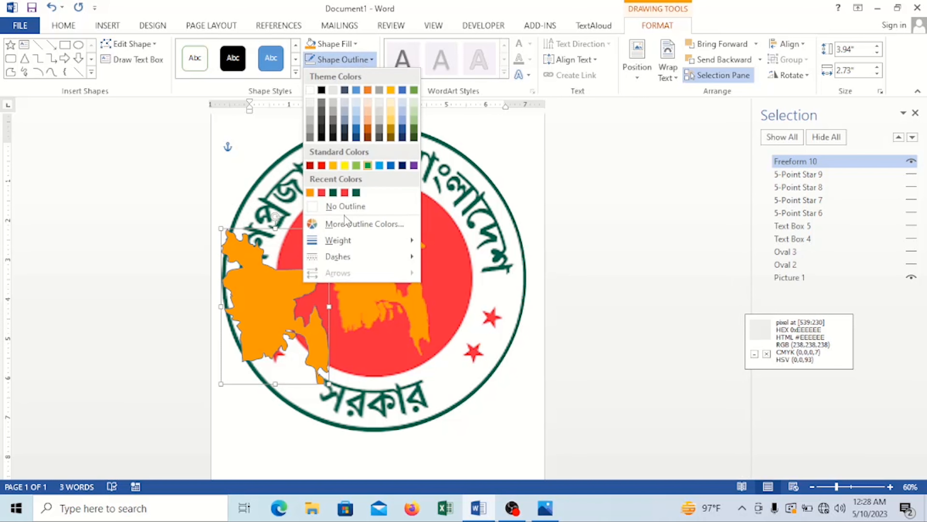
pyautogui.click(351, 207)
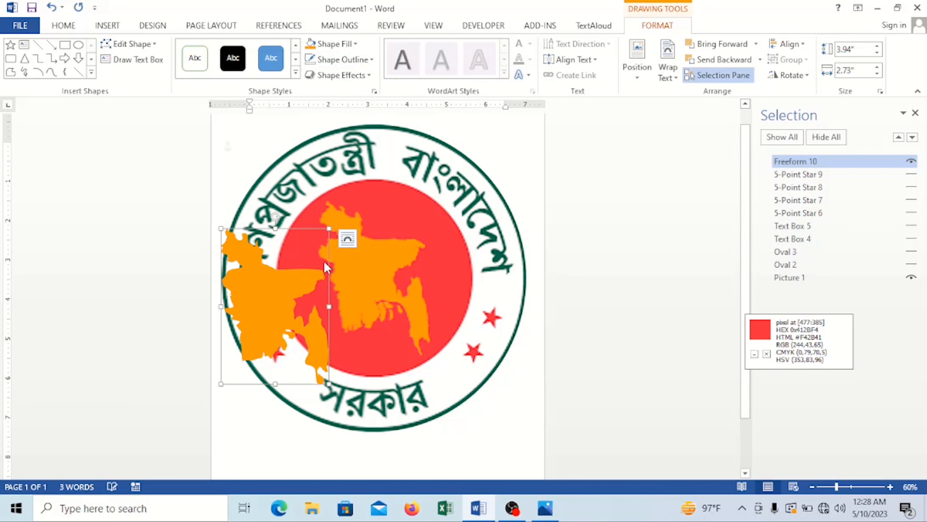
pyautogui.click(438, 241)
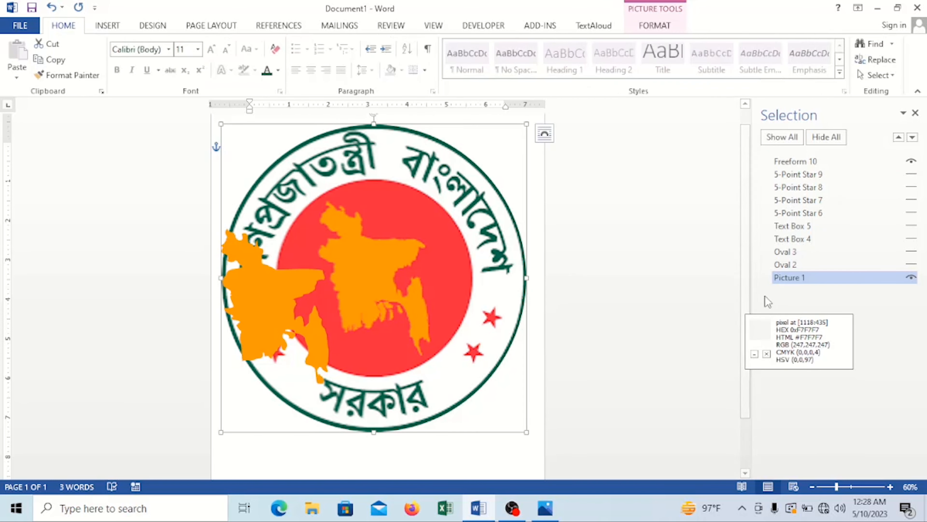
# Show the four stars, both text boxes and both ovals again, and hide the reference logo picture.
pyautogui.click(911, 174)
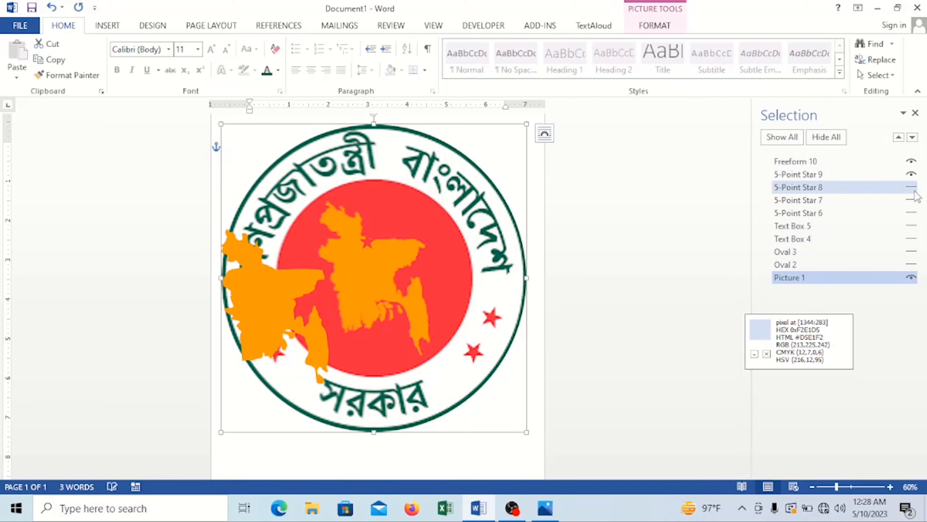
pyautogui.click(911, 200)
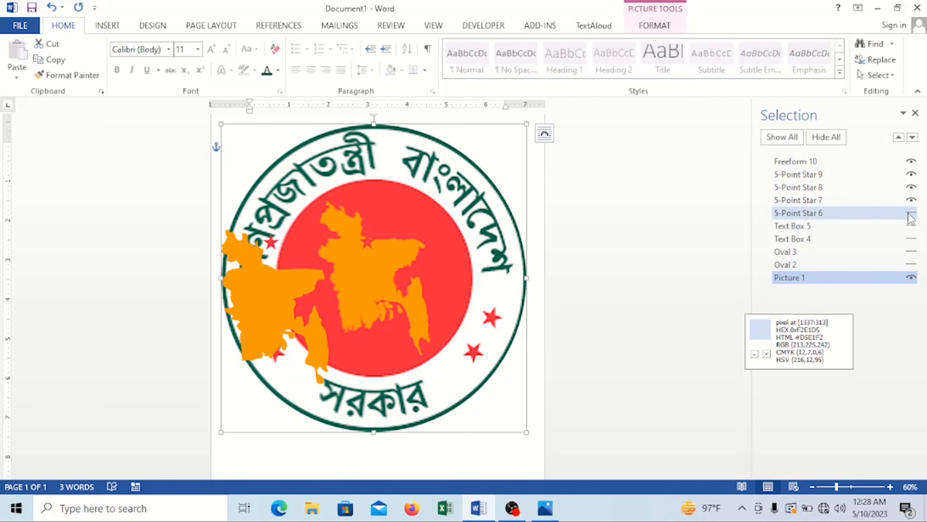
pyautogui.click(911, 212)
pyautogui.click(911, 226)
pyautogui.click(911, 239)
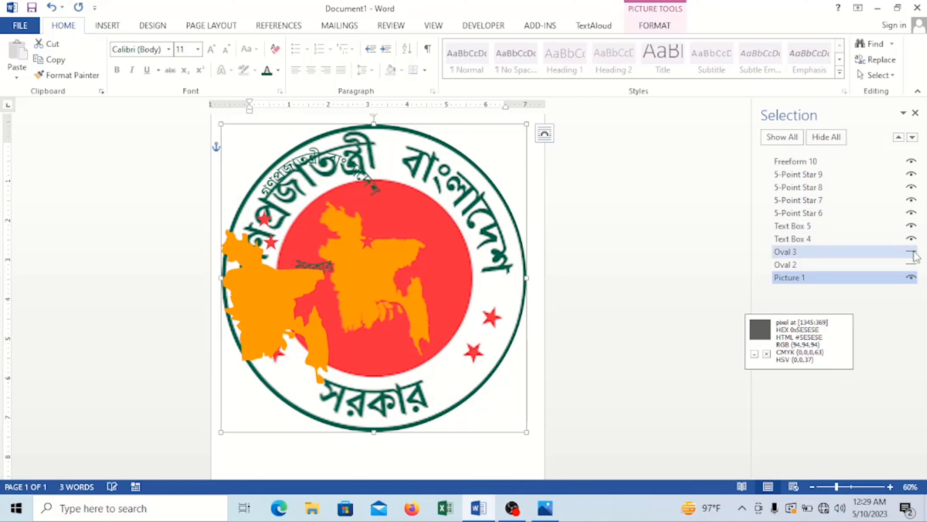
pyautogui.click(911, 251)
pyautogui.click(911, 264)
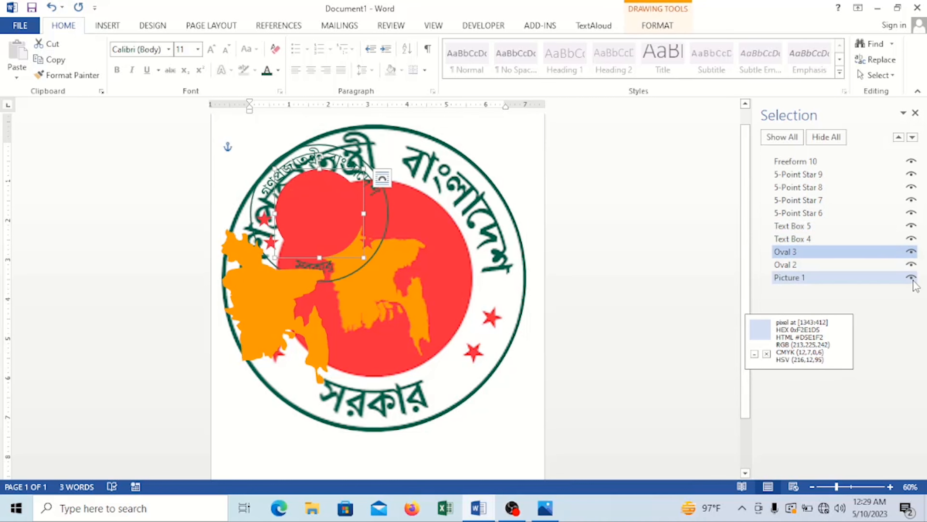
pyautogui.click(912, 278)
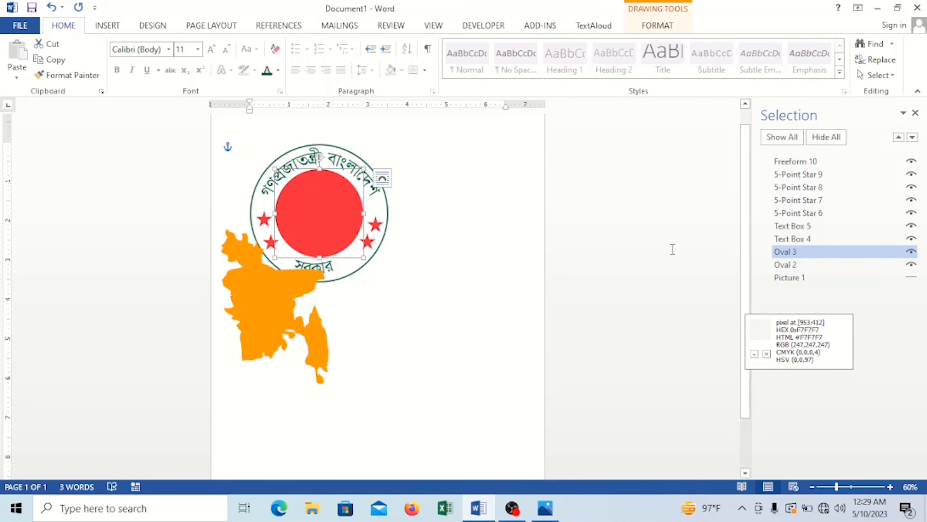
# Shrink the orange map to fit inside the red disc and place it at the disc's center.
pyautogui.click(264, 303)
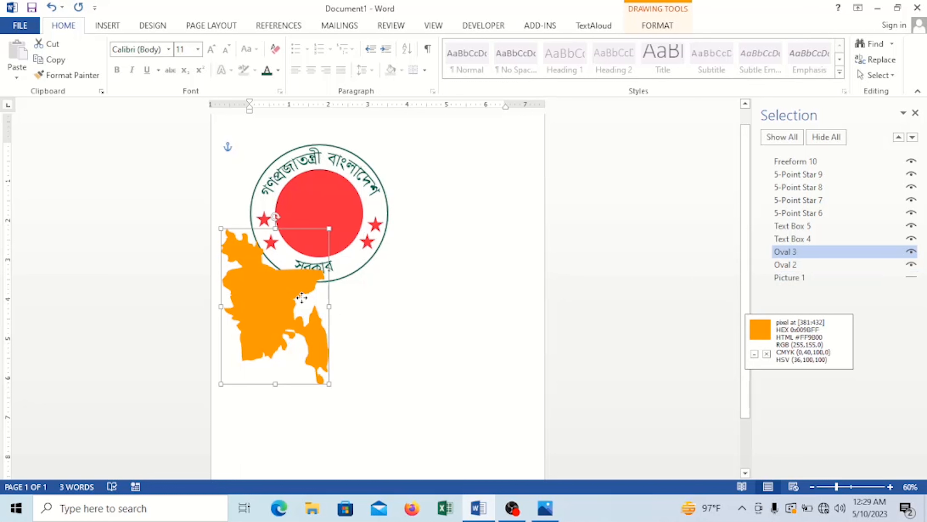
pyautogui.moveTo(239, 249); pyautogui.dragTo(417, 224)
pyautogui.moveTo(398, 203); pyautogui.dragTo(445, 265)
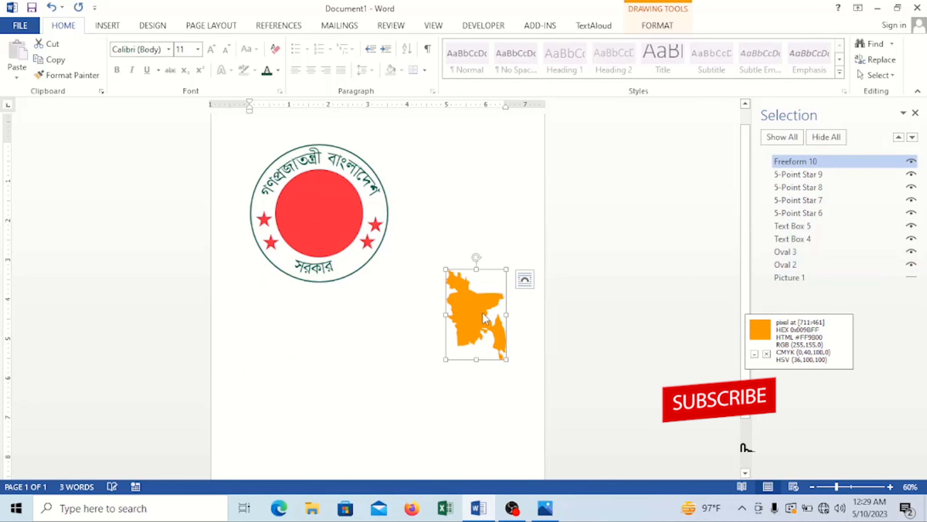
pyautogui.moveTo(476, 307); pyautogui.dragTo(328, 210)
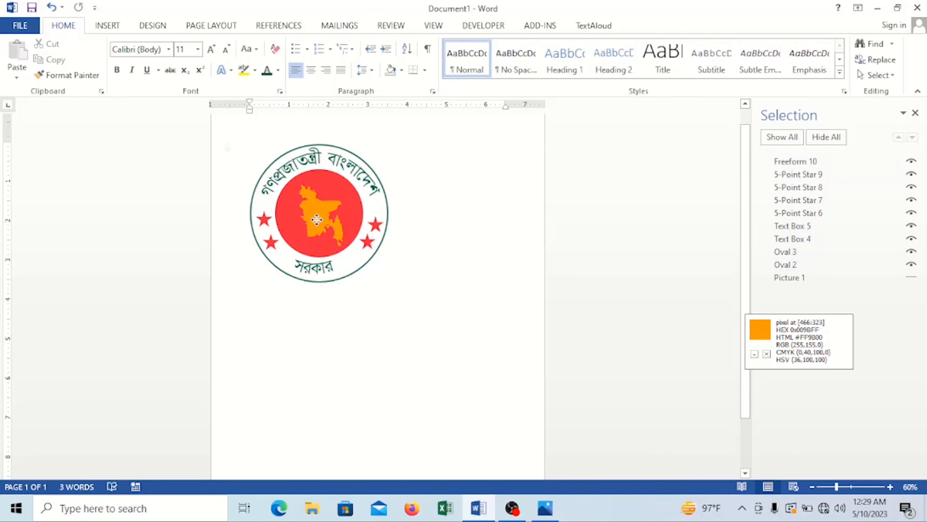
pyautogui.click(317, 220)
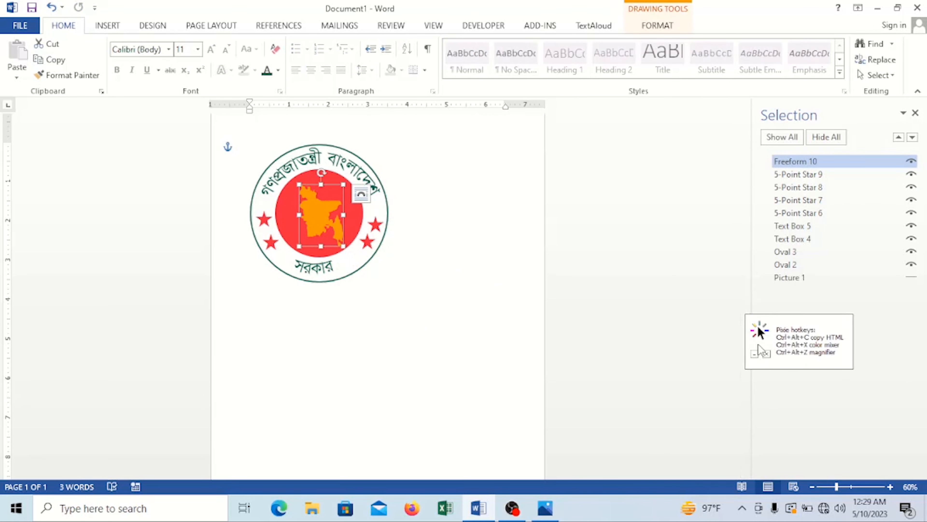
# Close the Pixie color picker.
pyautogui.moveTo(794, 334); pyautogui.dragTo(681, 261)
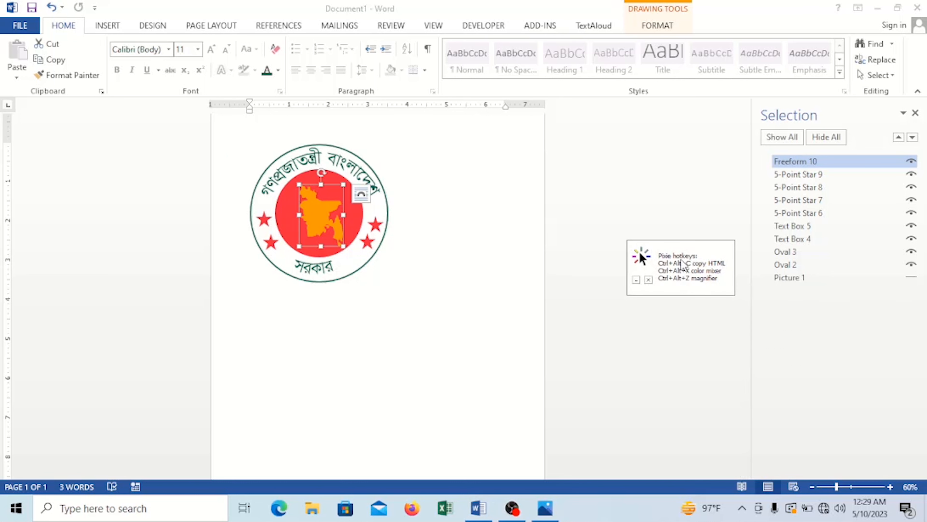
pyautogui.click(649, 279)
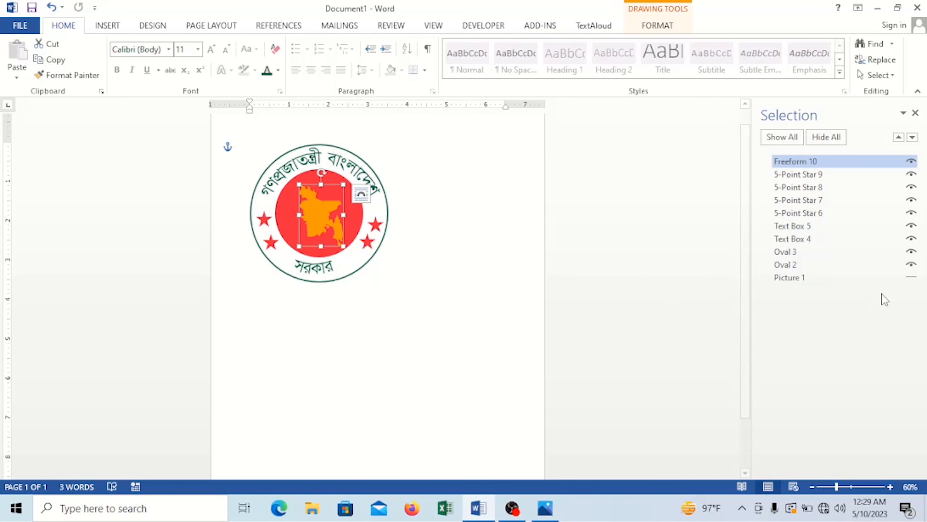
# Show the hidden reference logo picture again and delete it from the page.
pyautogui.click(911, 277)
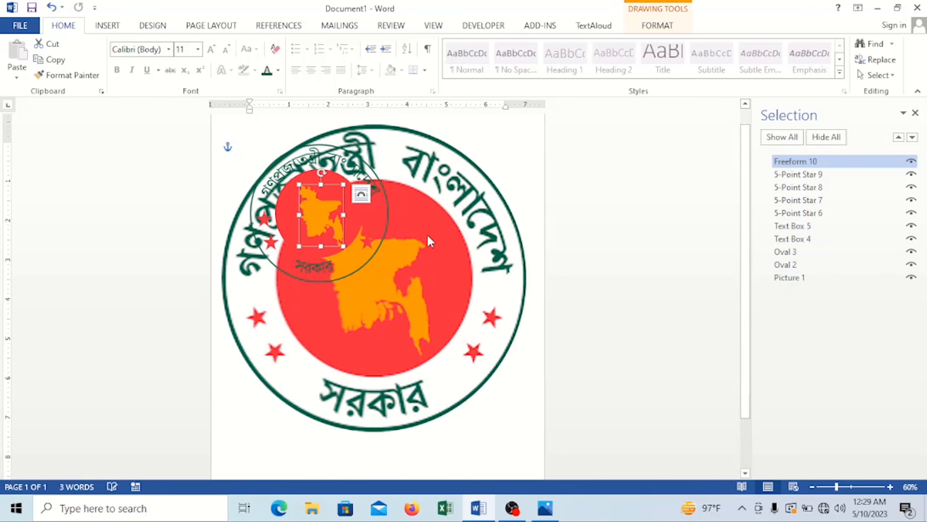
pyautogui.click(487, 238)
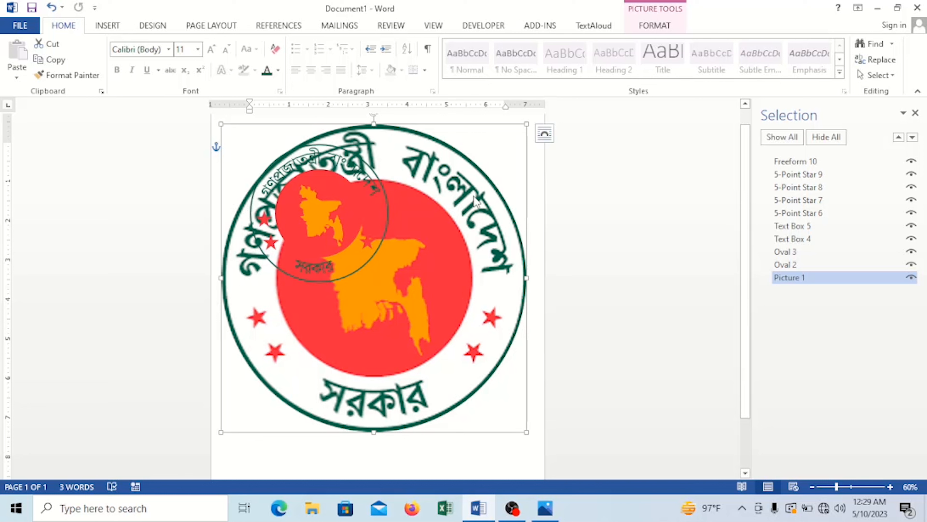
pyautogui.press('Delete')
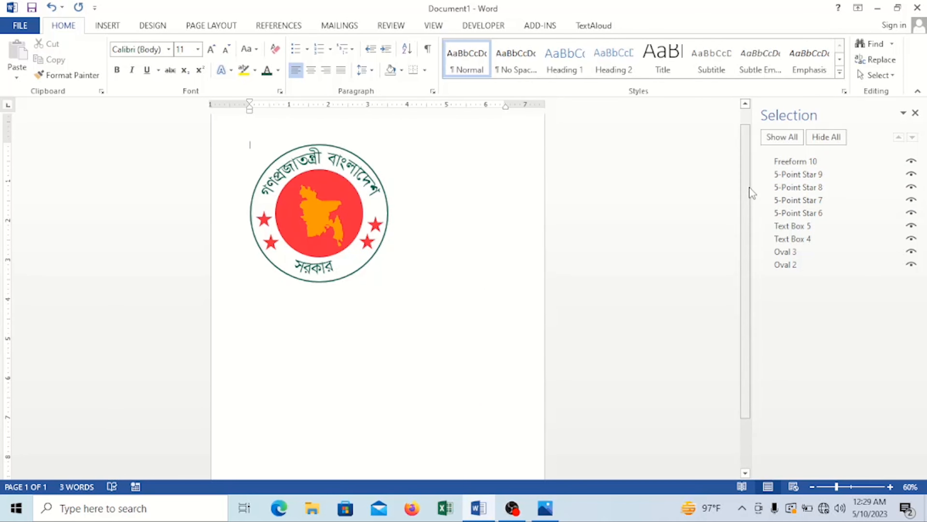
# Select the map freeform, all four stars, both text boxes and both ovals, and group them into one object.
pyautogui.click(794, 163)
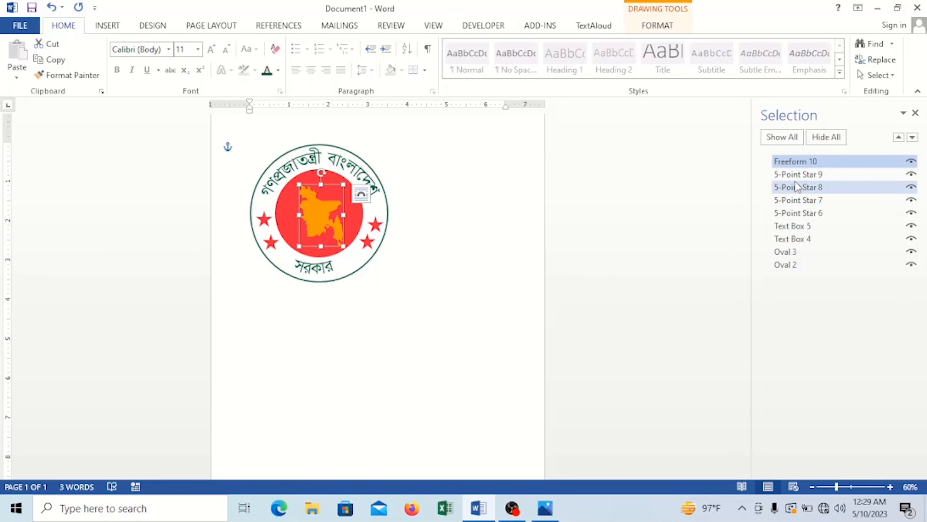
pyautogui.keyDown('ctrl'); pyautogui.click(800, 175); pyautogui.keyUp('ctrl')
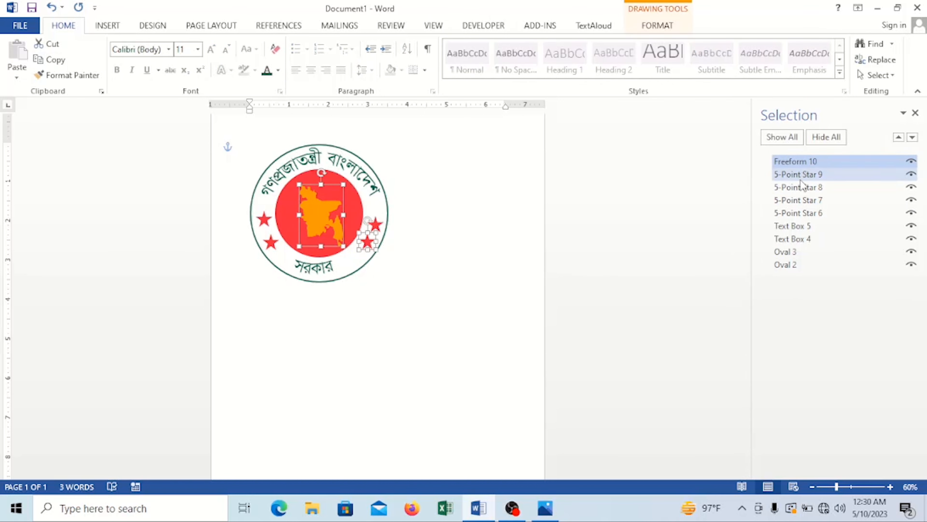
pyautogui.keyDown('ctrl'); pyautogui.click(800, 188); pyautogui.keyUp('ctrl')
pyautogui.keyDown('ctrl'); pyautogui.click(797, 203); pyautogui.keyUp('ctrl')
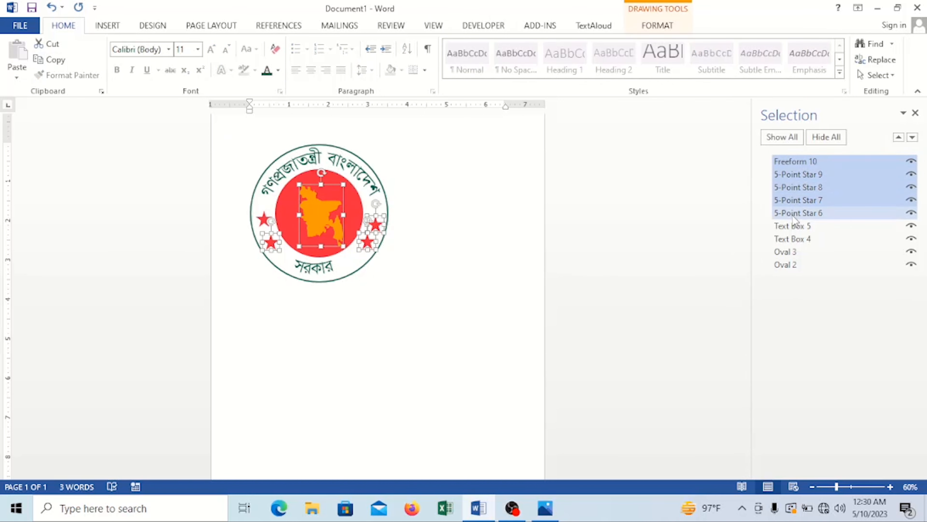
pyautogui.keyDown('ctrl'); pyautogui.click(793, 214); pyautogui.keyUp('ctrl')
pyautogui.keyDown('ctrl'); pyautogui.click(797, 226); pyautogui.keyUp('ctrl')
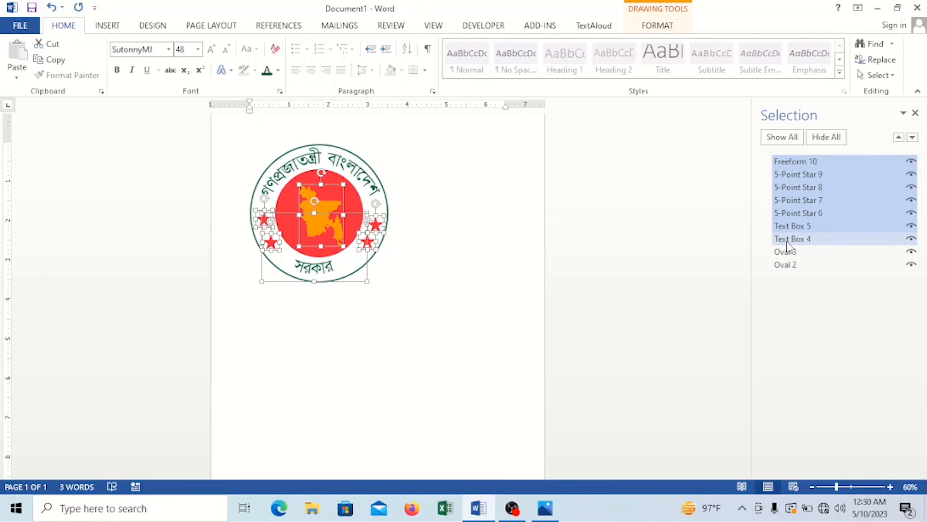
pyautogui.keyDown('ctrl'); pyautogui.click(787, 239); pyautogui.keyUp('ctrl')
pyautogui.keyDown('ctrl'); pyautogui.click(784, 252); pyautogui.keyUp('ctrl')
pyautogui.keyDown('ctrl'); pyautogui.click(786, 265); pyautogui.keyUp('ctrl')
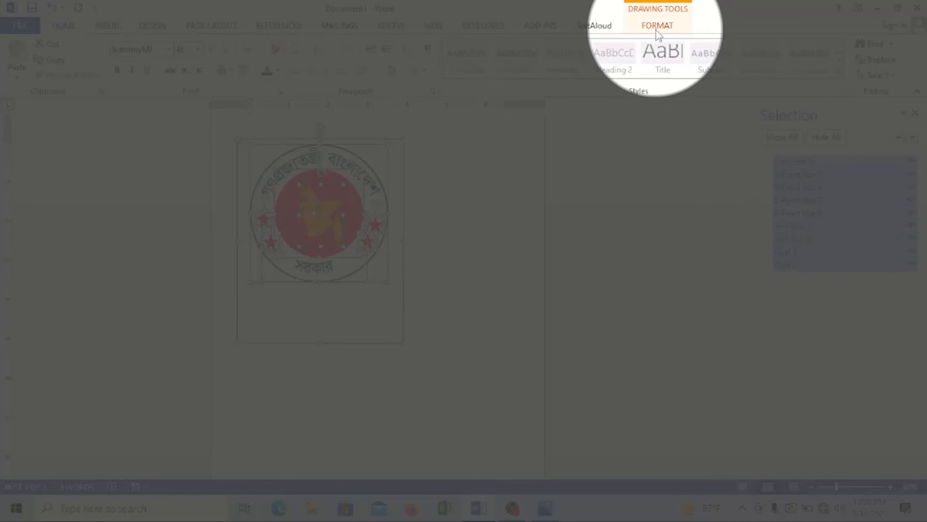
pyautogui.click(657, 28)
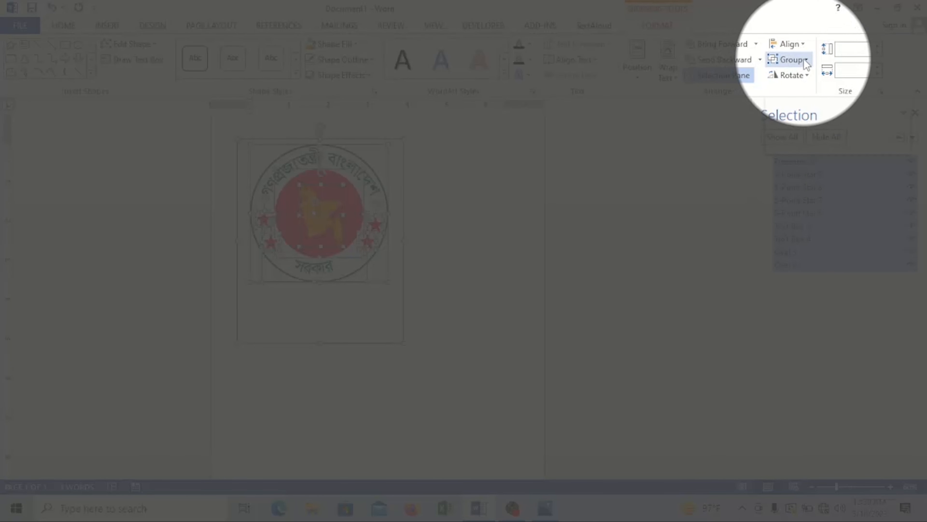
pyautogui.click(809, 60)
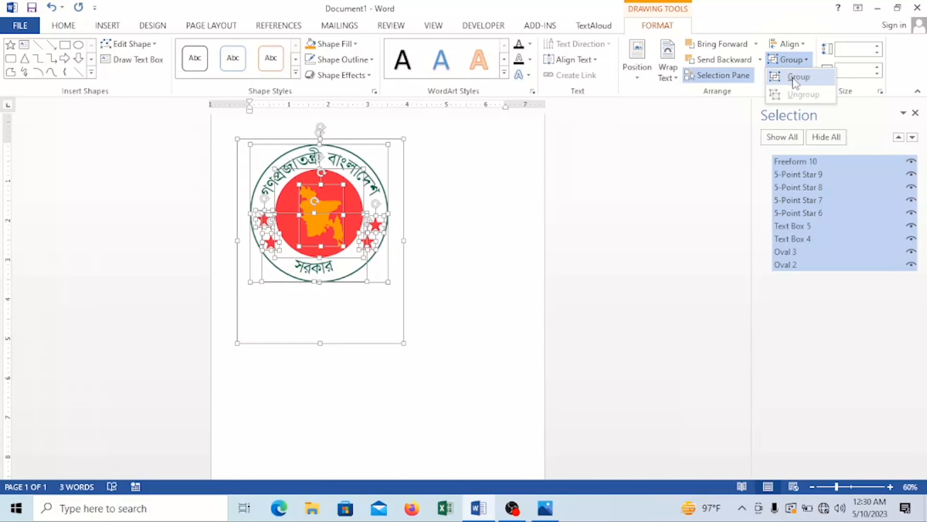
pyautogui.click(793, 79)
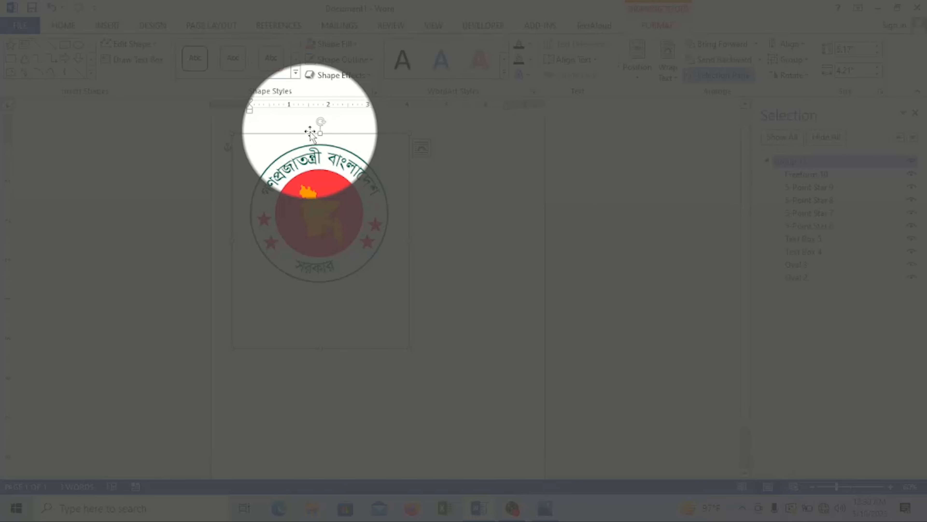
# Cut the grouped emblem, paste it back as a picture and select the pasted picture.
pyautogui.rightClick(310, 133)
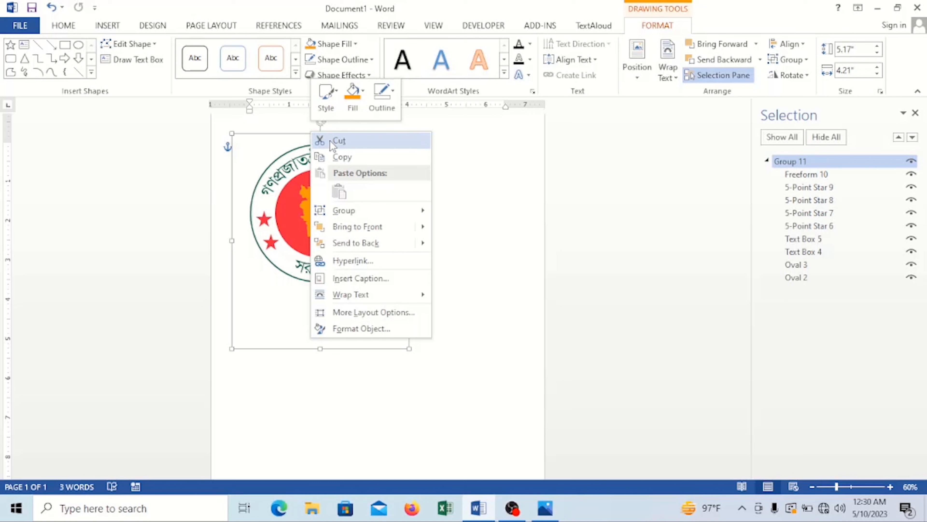
pyautogui.click(333, 141)
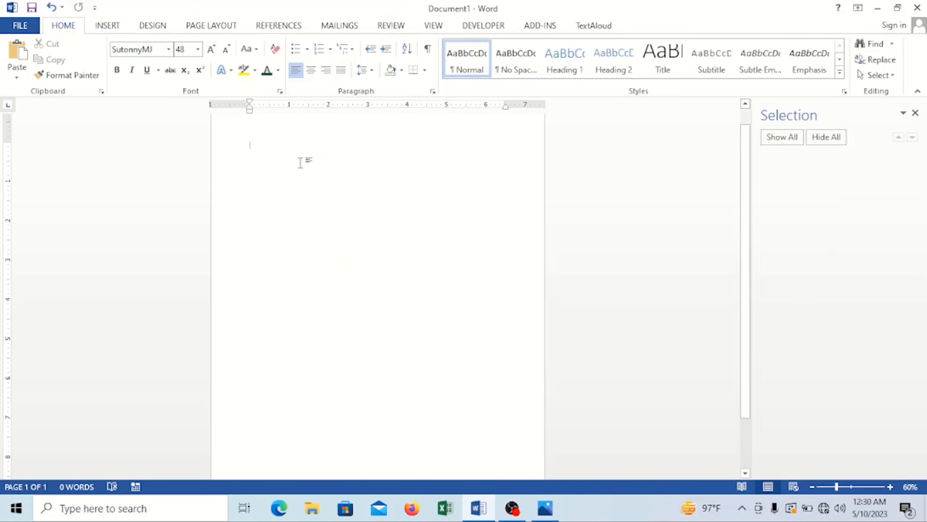
pyautogui.rightClick(310, 193)
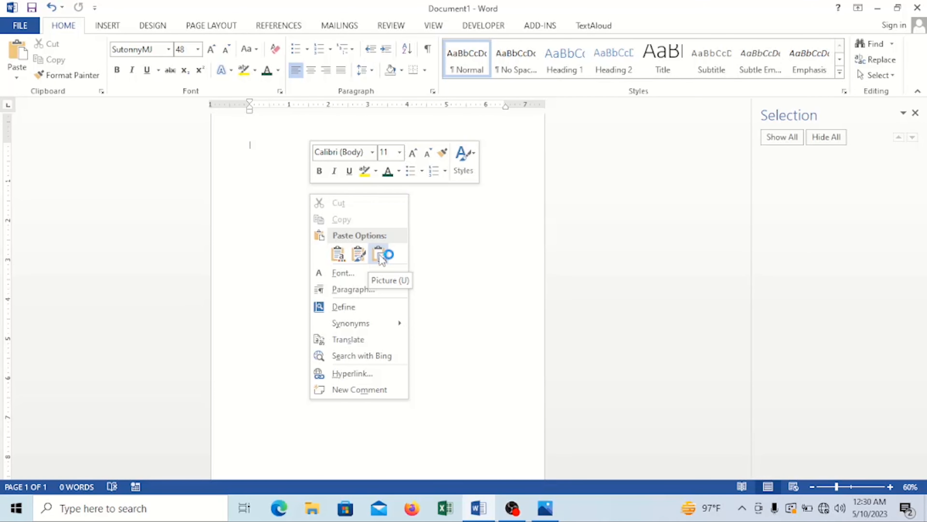
pyautogui.click(380, 255)
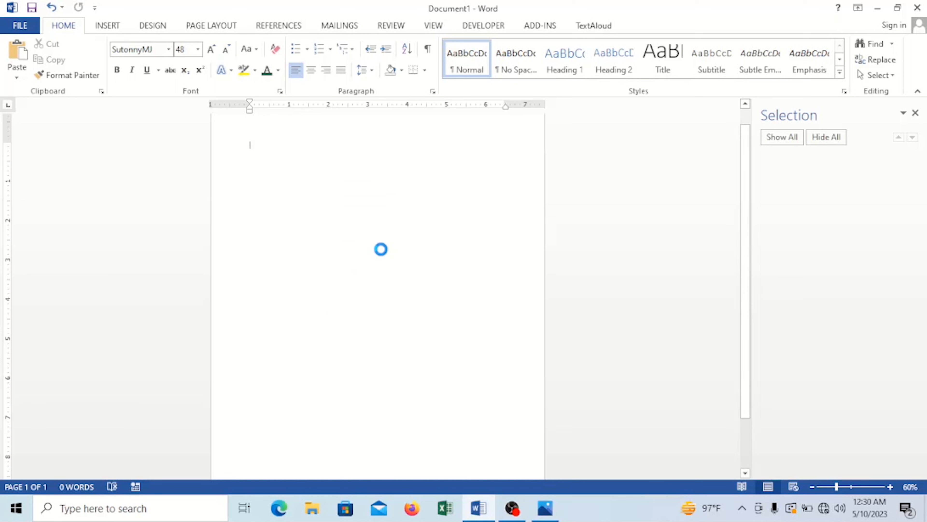
pyautogui.click(369, 210)
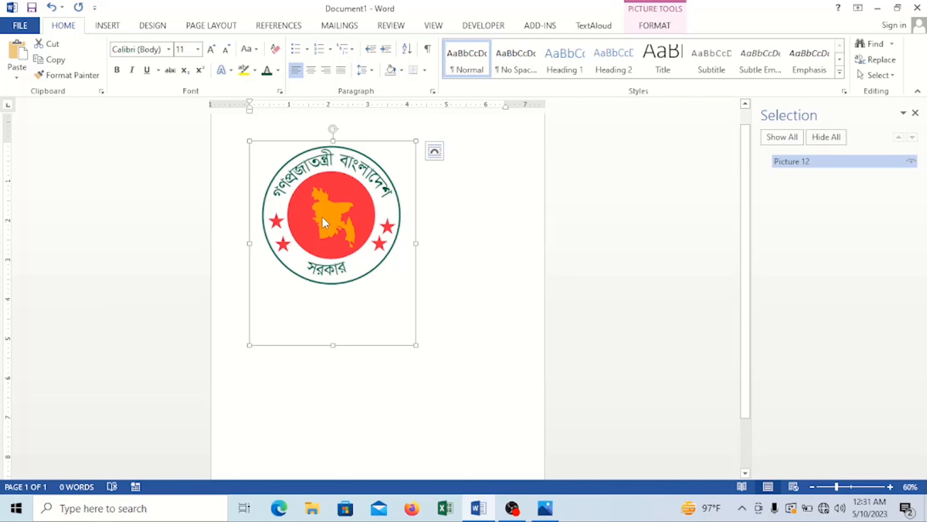
# Open the picture-saving dialog for the pasted emblem and choose the Desktop folder as the location.
pyautogui.rightClick(330, 213)
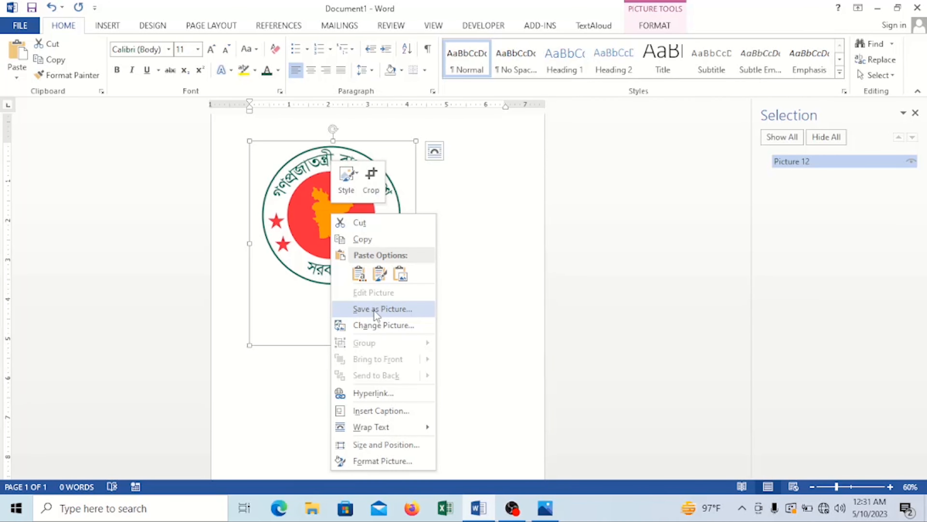
pyautogui.click(390, 311)
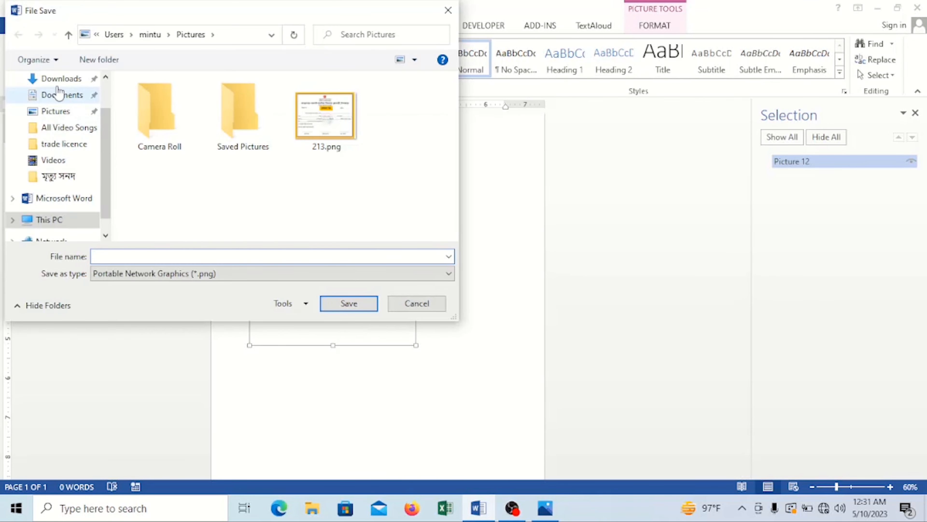
pyautogui.scroll(1, 109, 145)
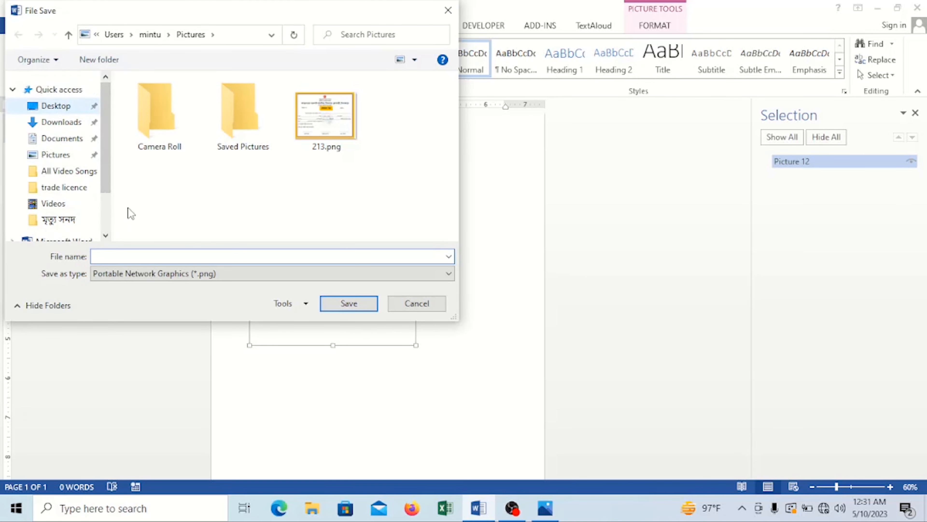
pyautogui.click(60, 107)
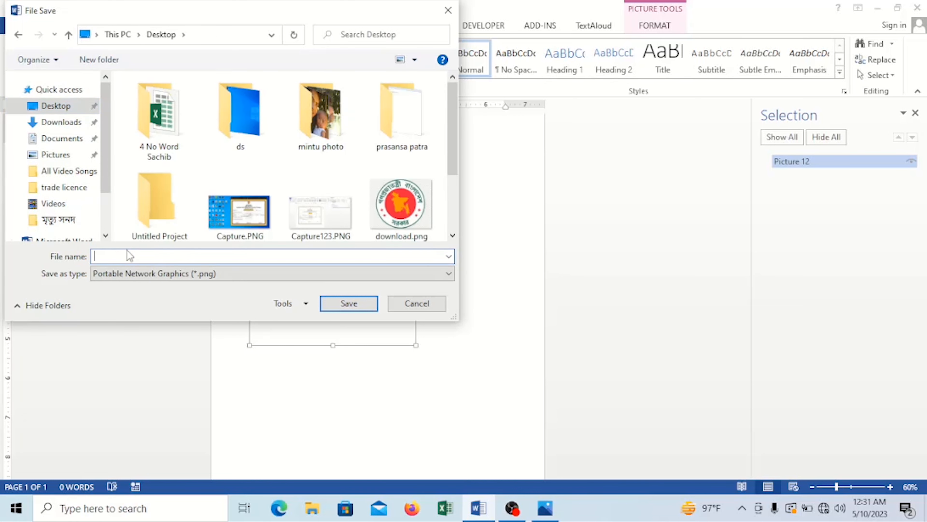
pyautogui.write('`M&')
pyautogui.press('BackSpace')
pyautogui.press('BackSpace')
pyautogui.write("'")
pyautogui.click(741, 509)
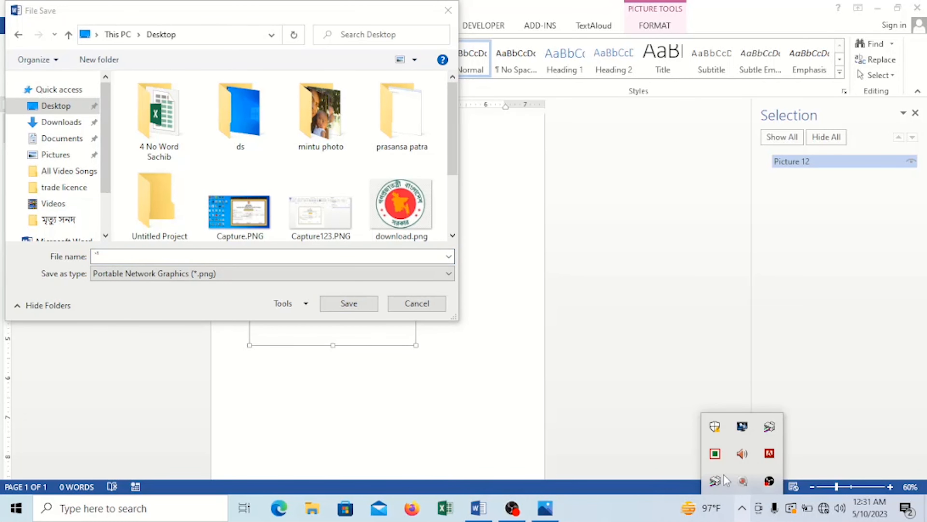
# Name the picture file logo and save it as a PNG.
pyautogui.click(122, 255)
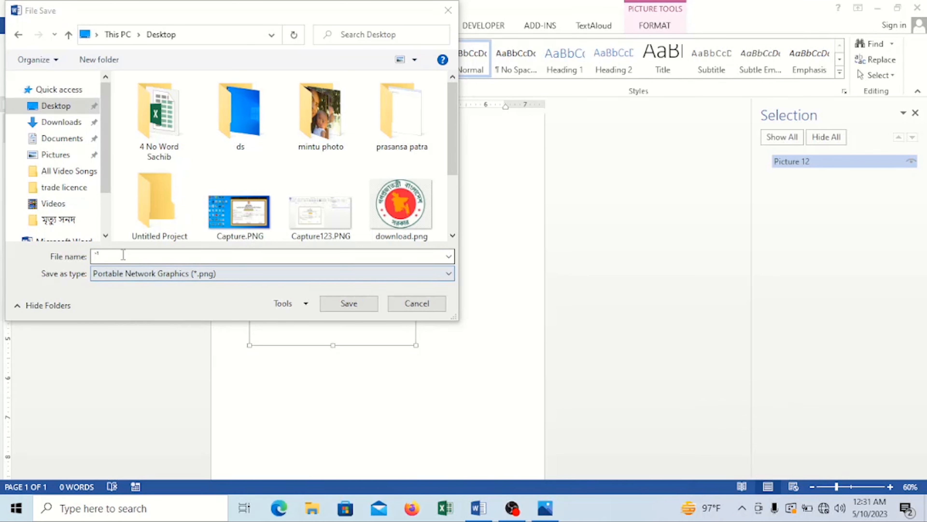
pyautogui.write('lo')
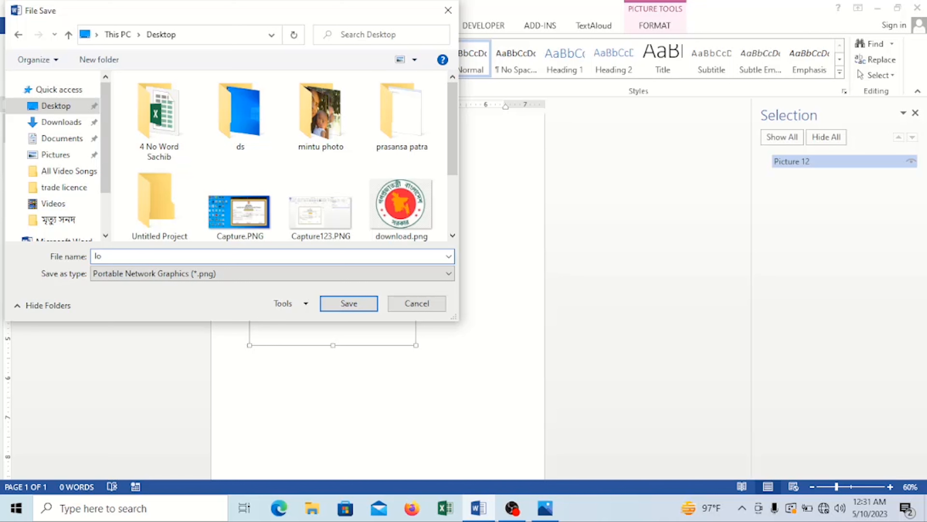
pyautogui.write('go')
pyautogui.click(349, 308)
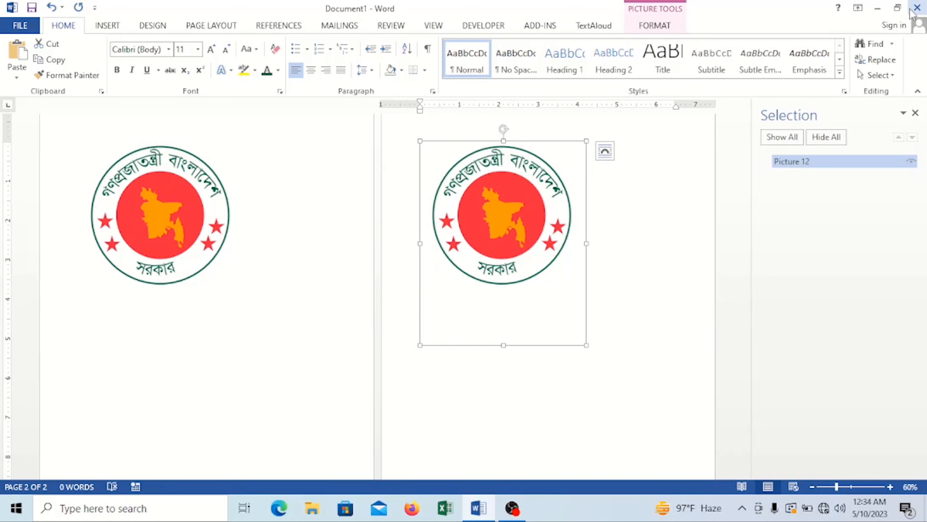
pyautogui.click(20, 26)
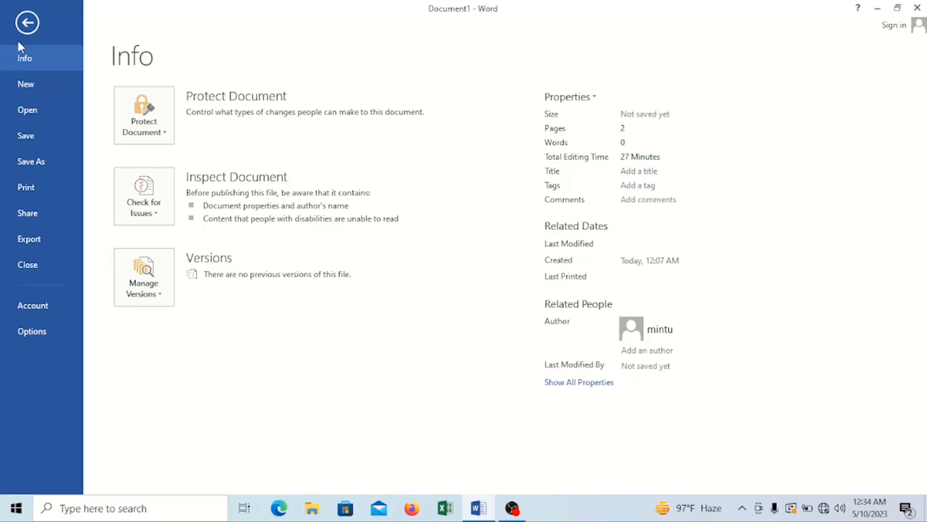
pyautogui.click(24, 29)
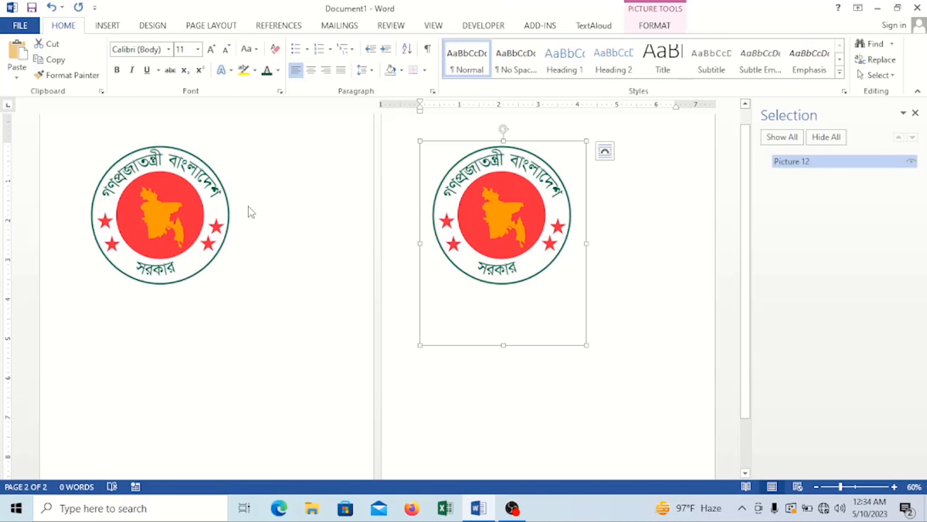
# Undo the picture pasting and the cut to restore the editable grouped emblem, and deselect it.
pyautogui.hotkey('ctrl', 'z')
pyautogui.hotkey('ctrl', 'z')
pyautogui.hotkey('ctrl', 'z')
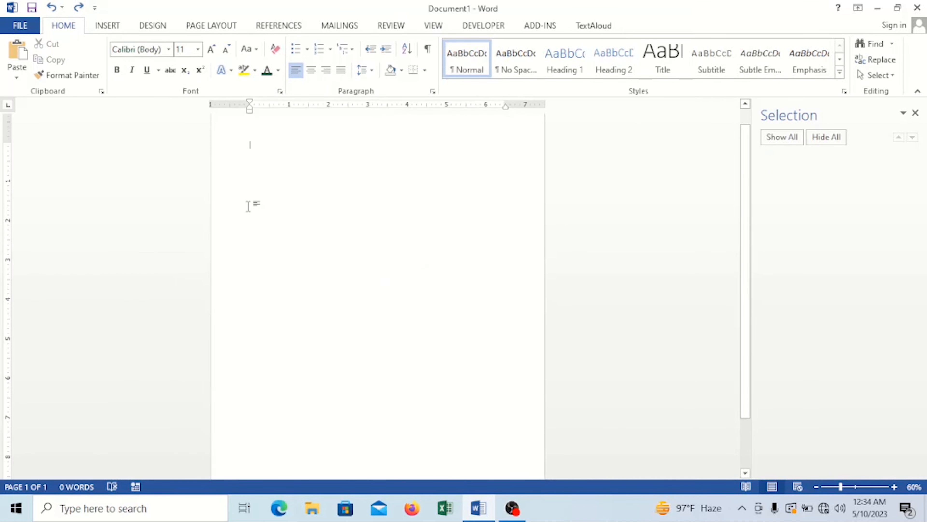
pyautogui.hotkey('ctrl', 'z')
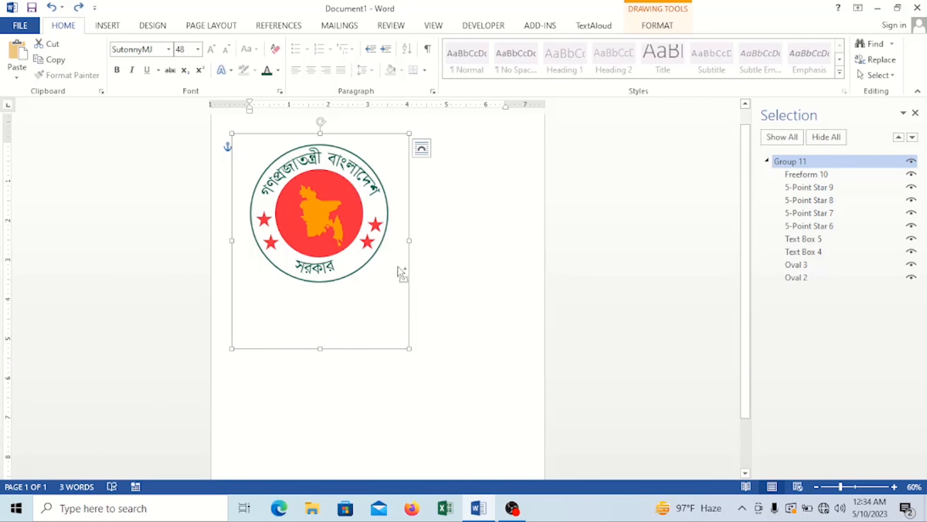
pyautogui.tripleClick(366, 249)
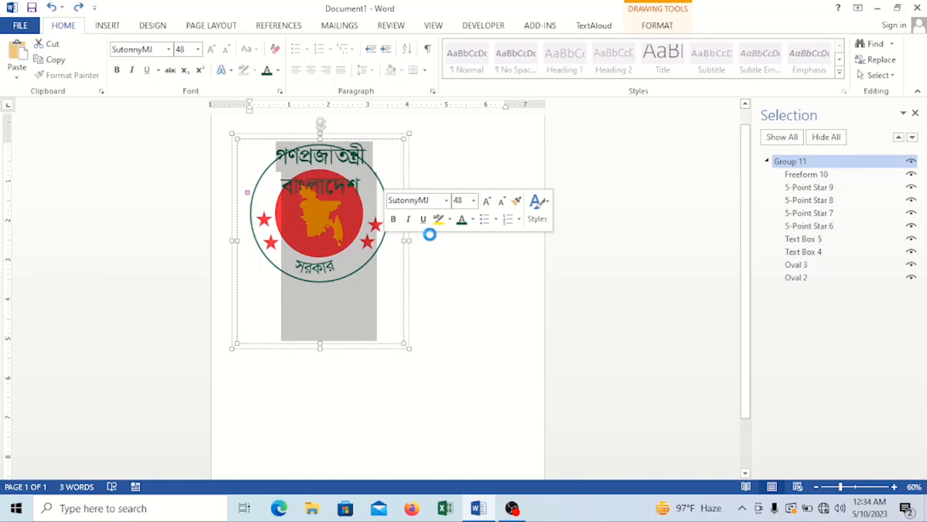
pyautogui.click(462, 259)
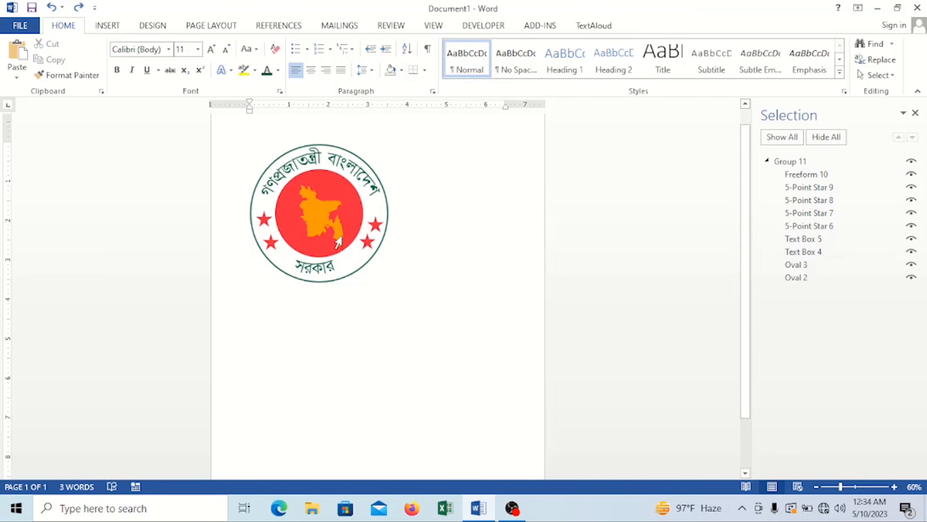
# Open the save dialog for the Word document in the Documents folder and start clearing the suggested file name.
pyautogui.click(32, 8)
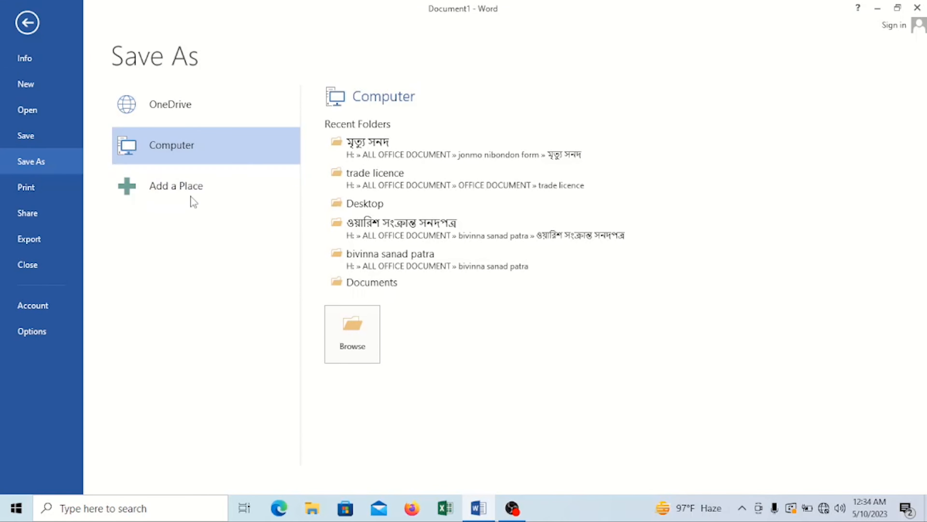
pyautogui.click(338, 322)
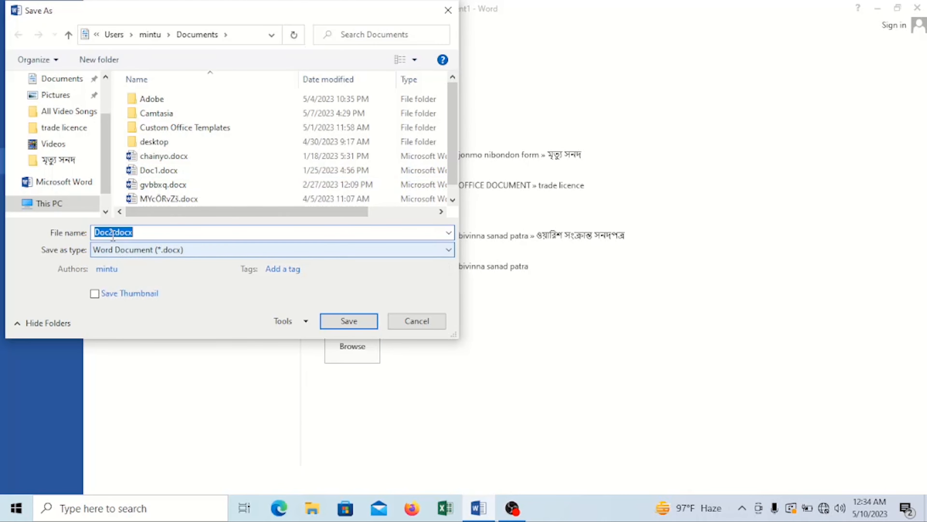
pyautogui.click(116, 233)
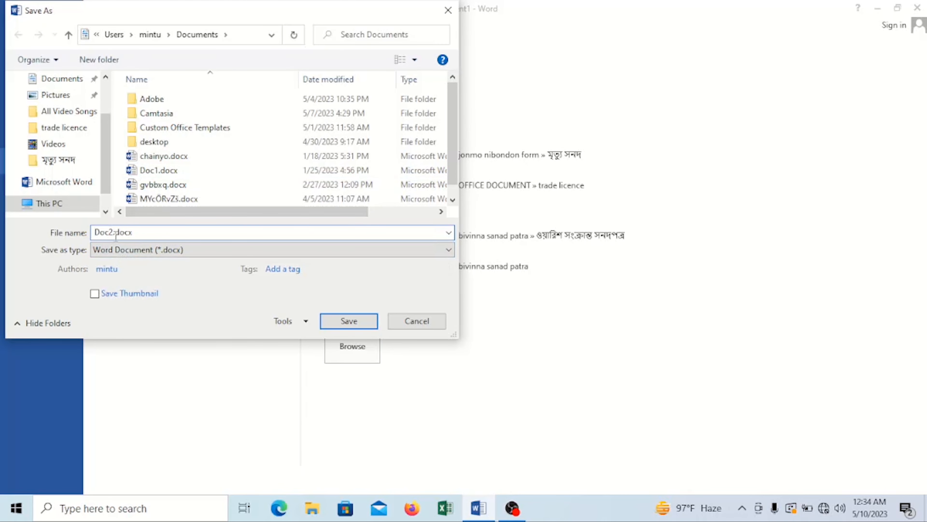
pyautogui.press('BackSpace')
pyautogui.press('BackSpace')
pyautogui.press('BackSpace')
pyautogui.press('BackSpace')
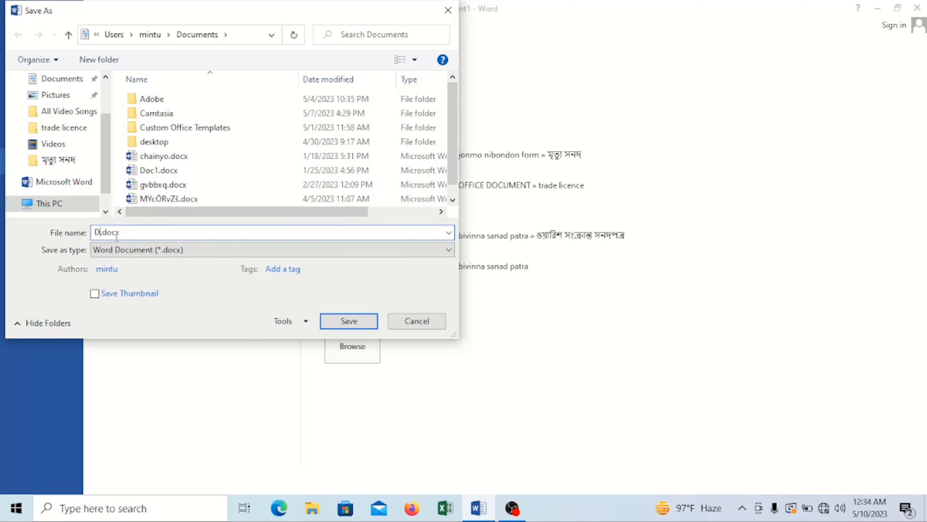